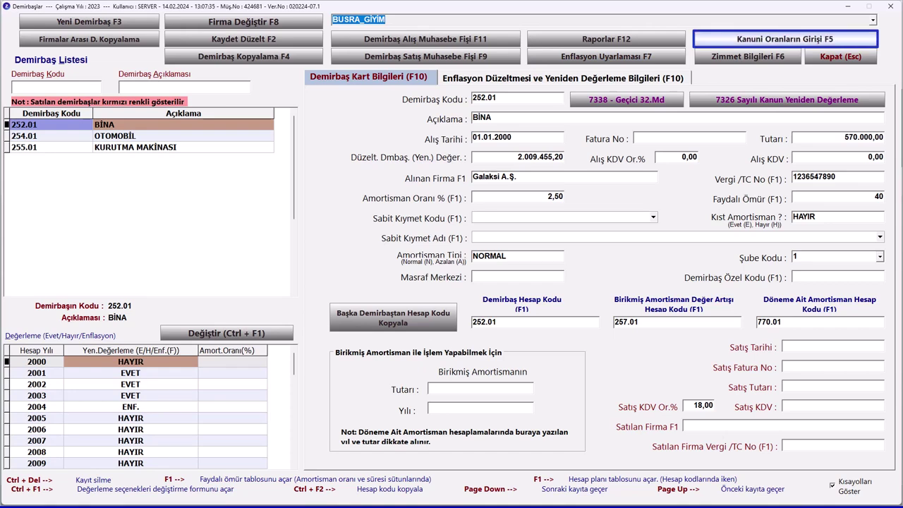
Open the online update form for the statutory rates and set its start date to 01.01.2004
{"action": "key", "text": "F5"}
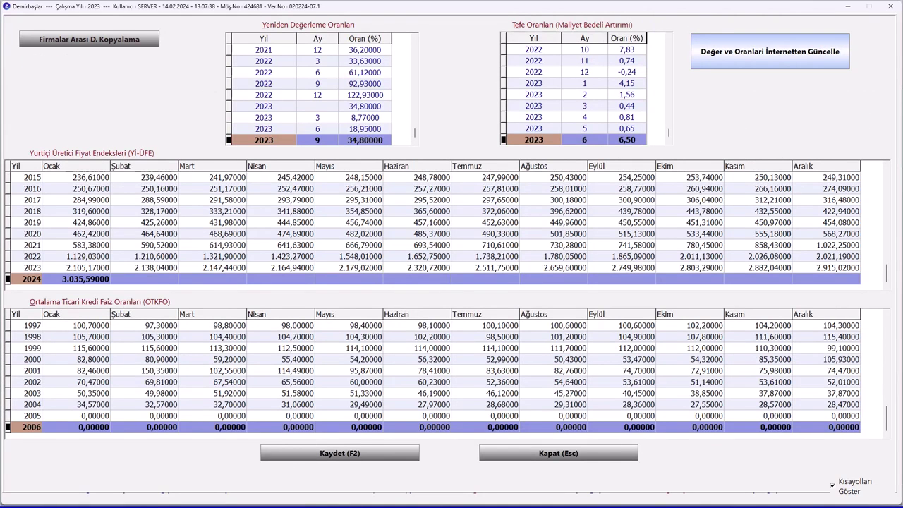
{"action": "key", "text": "Tab"}
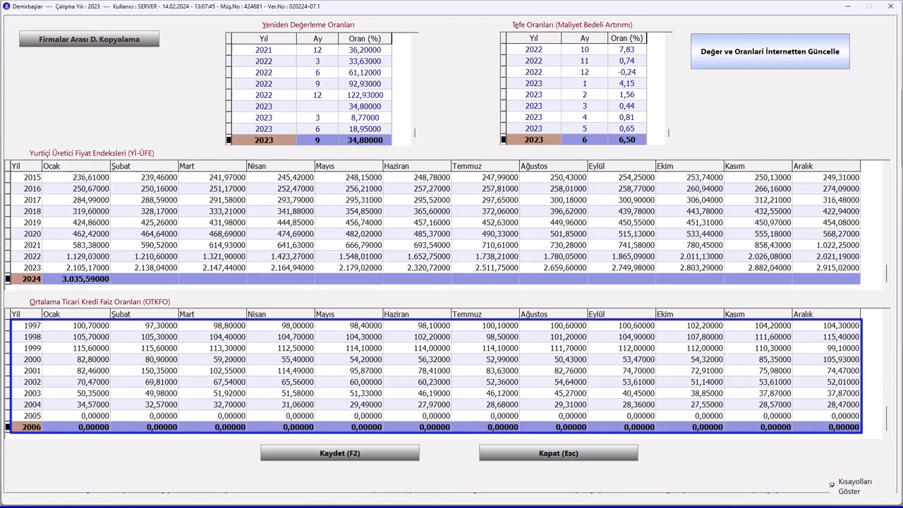
{"action": "key", "text": "Tab"}
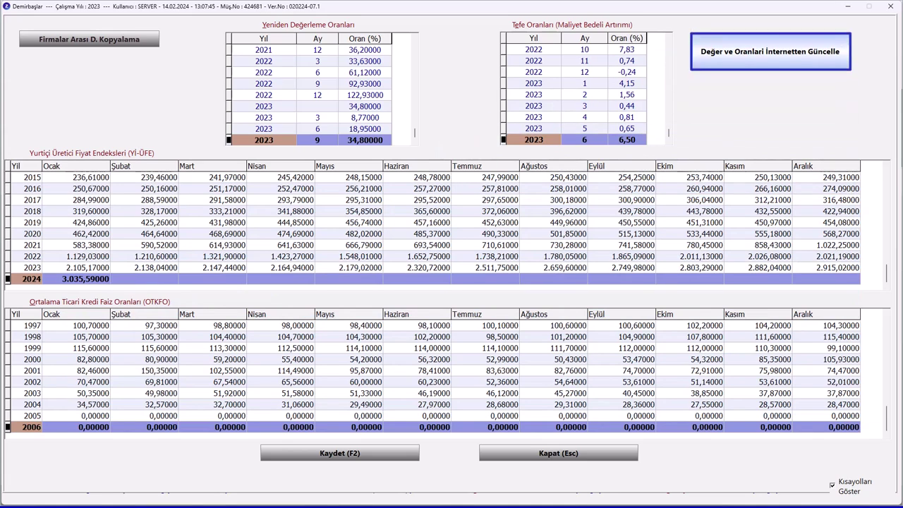
{"action": "key", "text": "Return"}
{"action": "type", "text": "01.01.2004"}
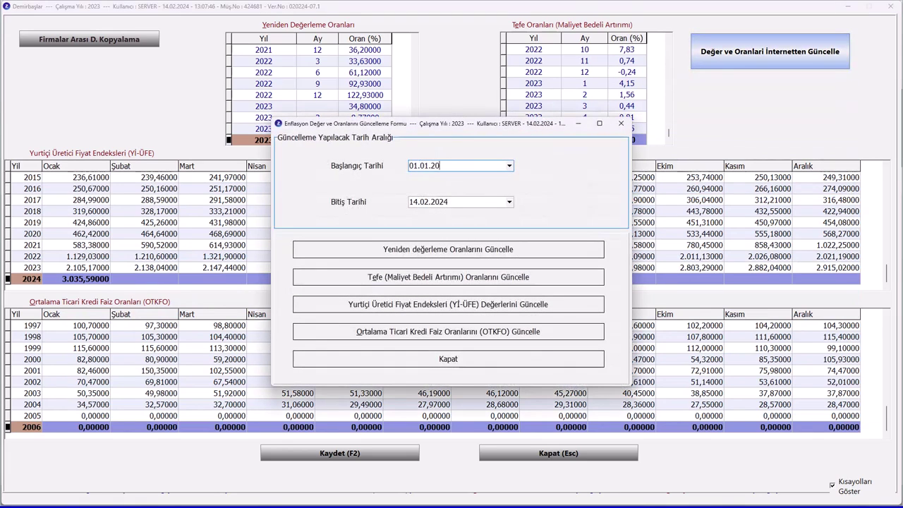
Update the Yİ-ÜFE index values for the chosen date range, confirm the update, and return to the fixed asset card
{"action": "key", "text": "Tab"}
{"action": "key", "text": "Tab"}
{"action": "key", "text": "Tab"}
{"action": "key", "text": "Tab"}
{"action": "key", "text": "Return"}
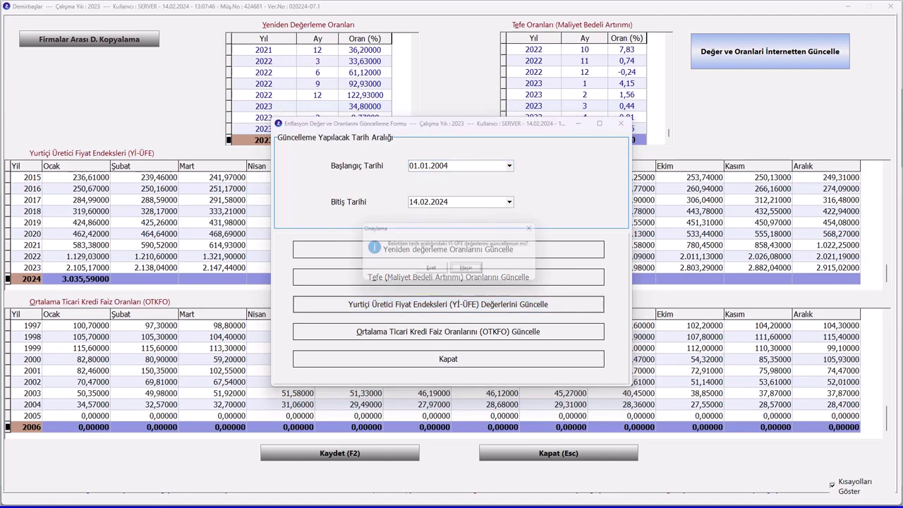
{"action": "key", "text": "e"}
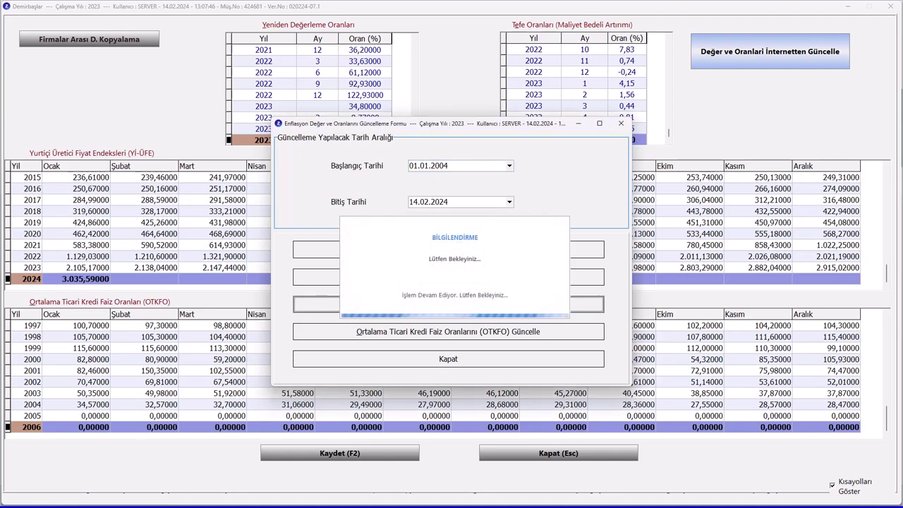
{"action": "key", "text": "Tab"}
{"action": "key", "text": "Tab"}
{"action": "key", "text": "Return"}
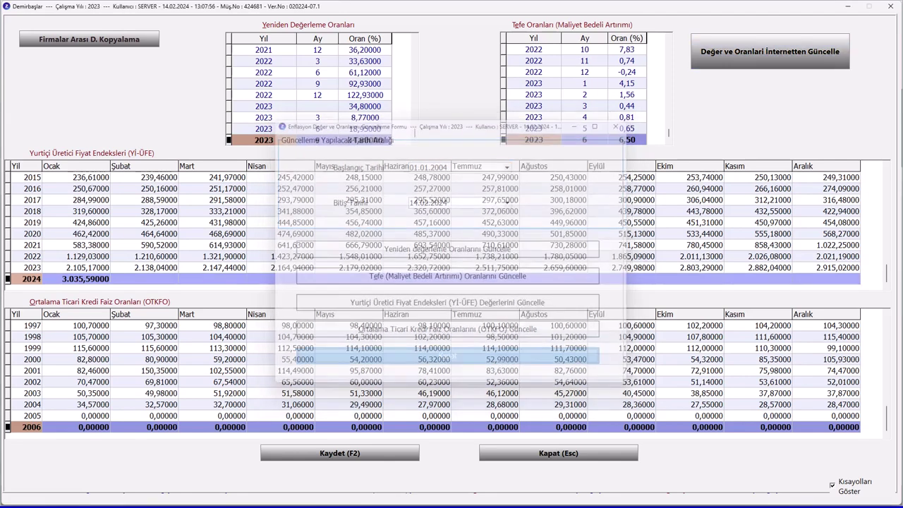
{"action": "key", "text": "Return"}
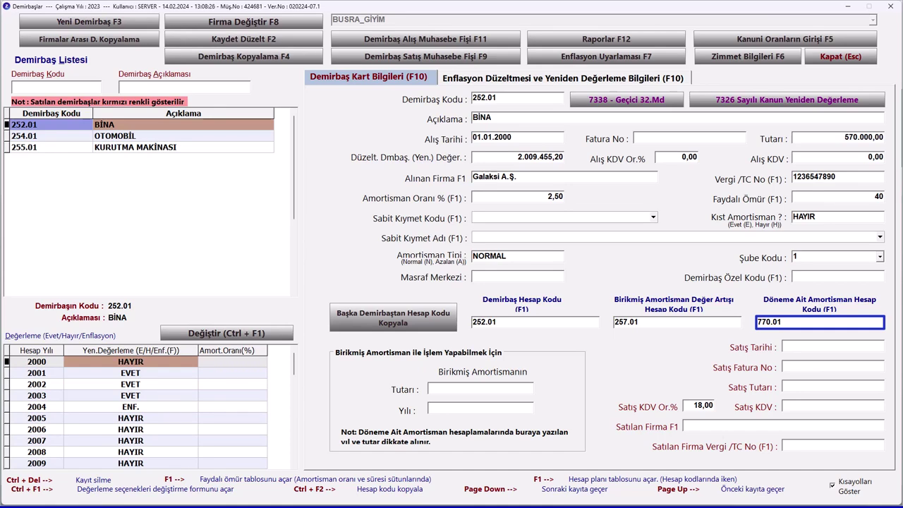
Display the inflation adjustment and revaluation details of the BİNA asset
{"action": "key", "text": "Tab"}
{"action": "key", "text": "Tab"}
{"action": "key", "text": "Tab"}
{"action": "key", "text": "Tab"}
{"action": "key", "text": "Right"}
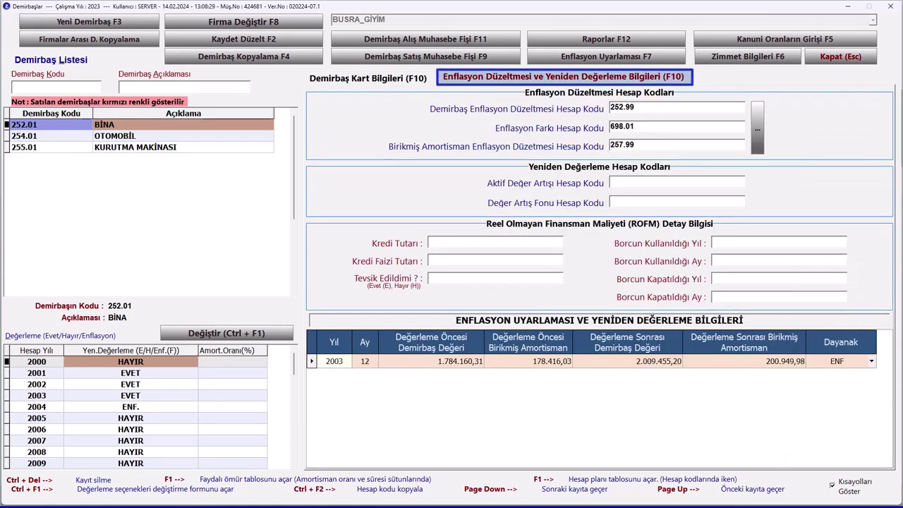
{"action": "key", "text": "Tab"}
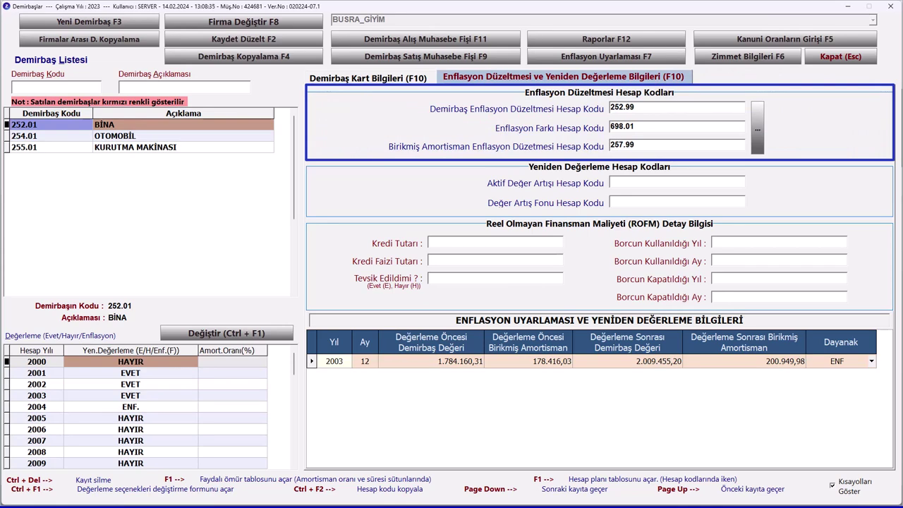
{"action": "key", "text": "Tab"}
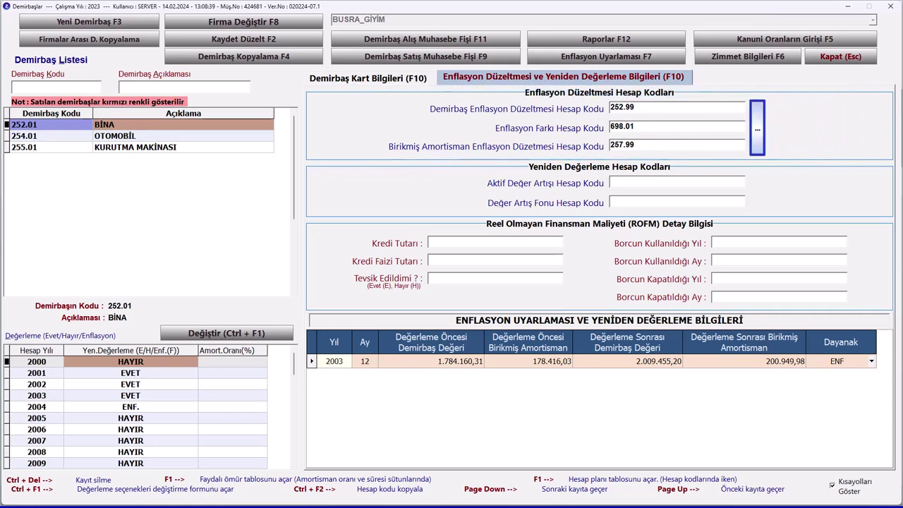
{"action": "key", "text": "Return"}
{"action": "key", "text": "Down"}
{"action": "key", "text": "Return"}
{"action": "key", "text": "Tab"}
{"action": "key", "text": "Tab"}
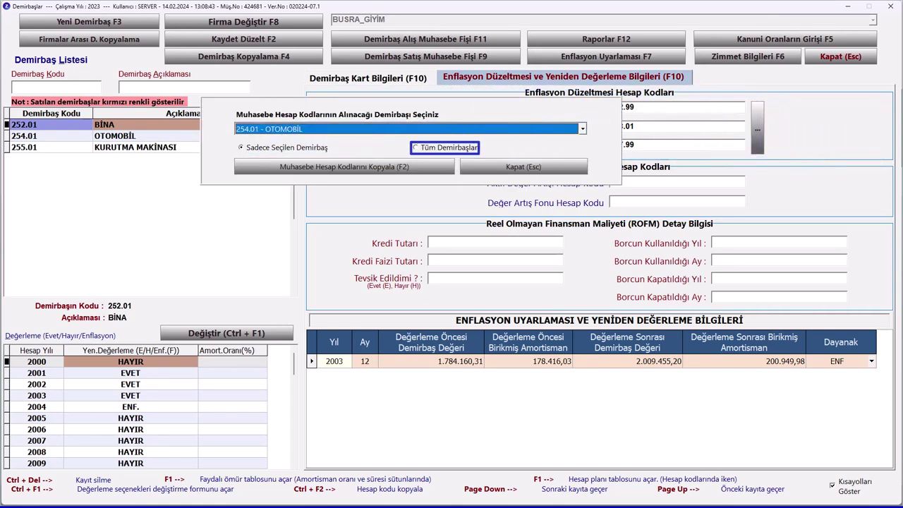
{"action": "key", "text": "Tab"}
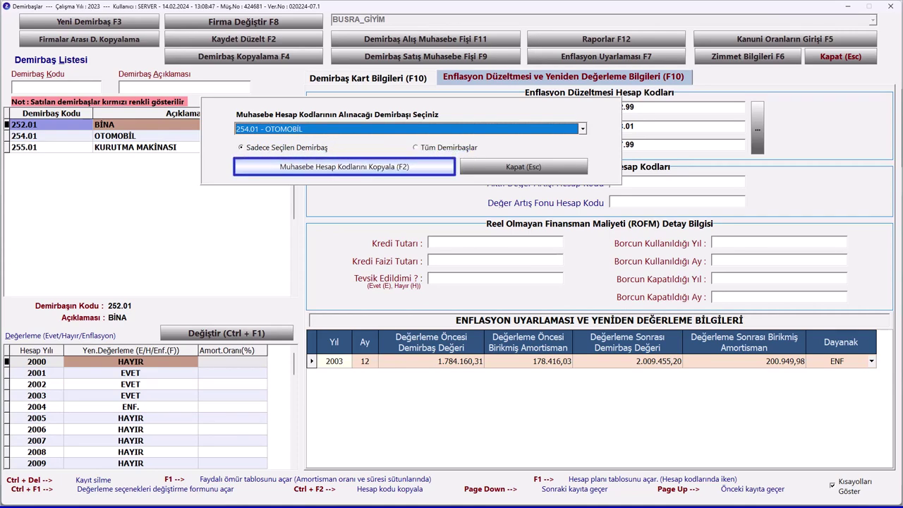
{"action": "key", "text": "Tab"}
{"action": "key", "text": "Return"}
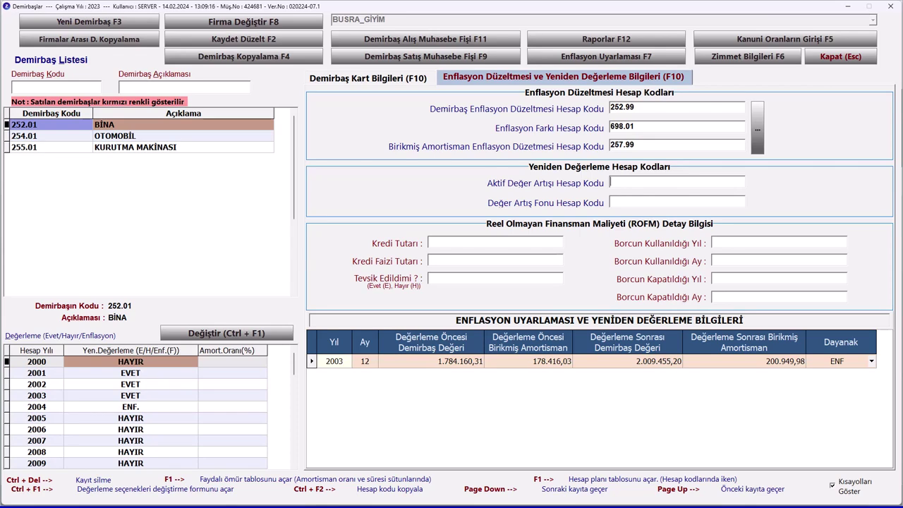
Go to the OTOMOBİL asset and examine its pre-revaluation asset value and accumulated depreciation in the revaluation table
{"action": "key", "text": "Page_Down"}
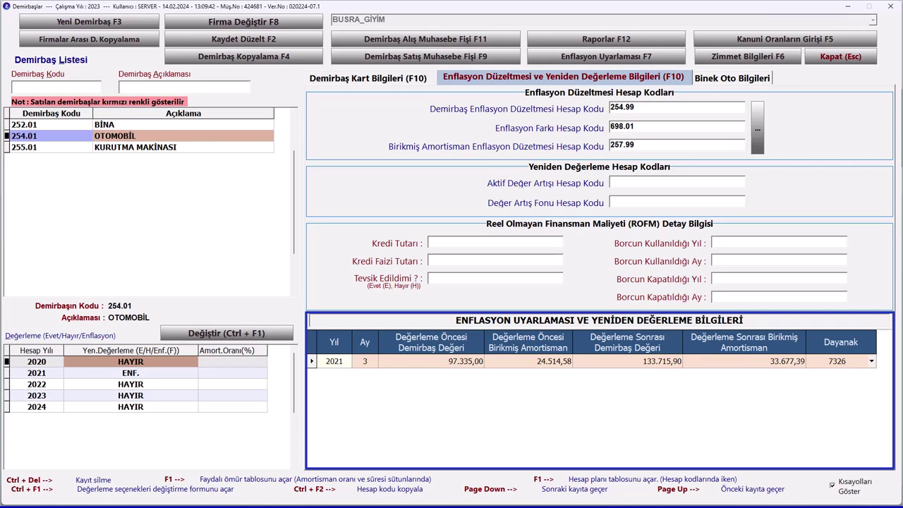
{"action": "left_click", "coordinate": [452, 360]}
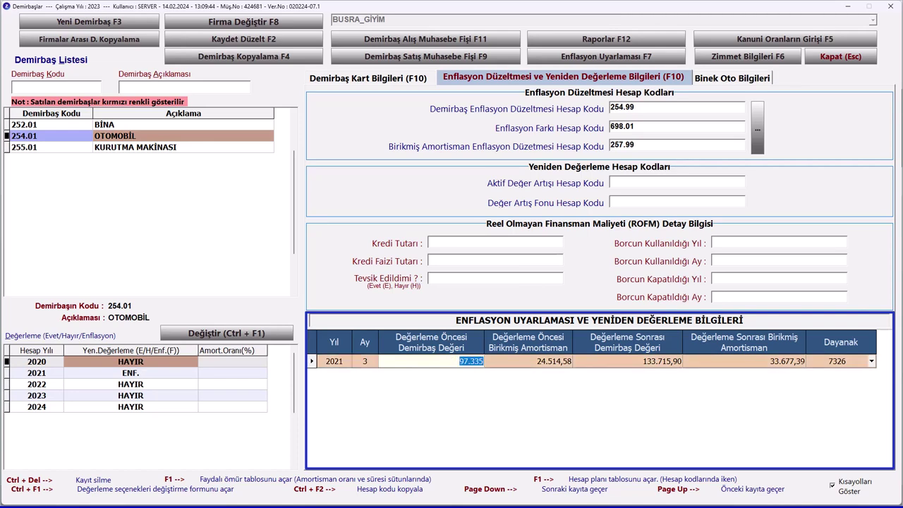
{"action": "key", "text": "Return"}
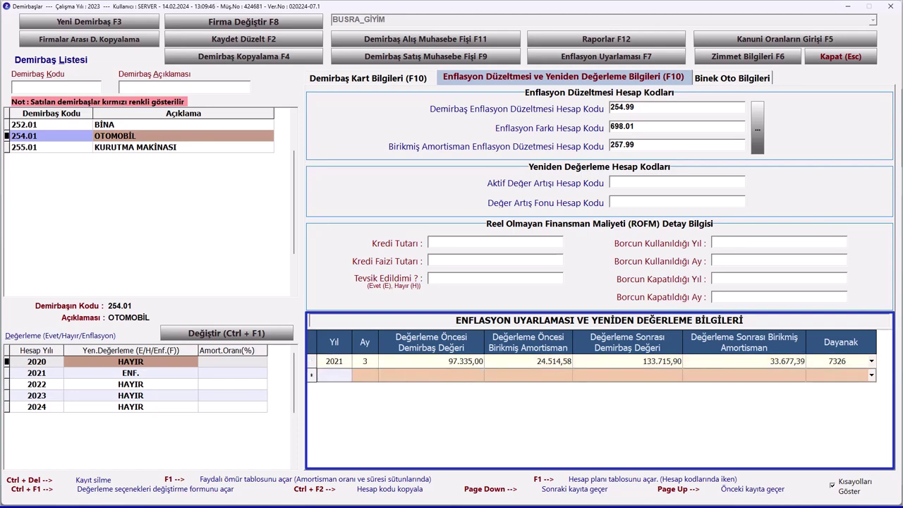
{"action": "left_click", "coordinate": [431, 375]}
{"action": "left_click", "coordinate": [528, 374]}
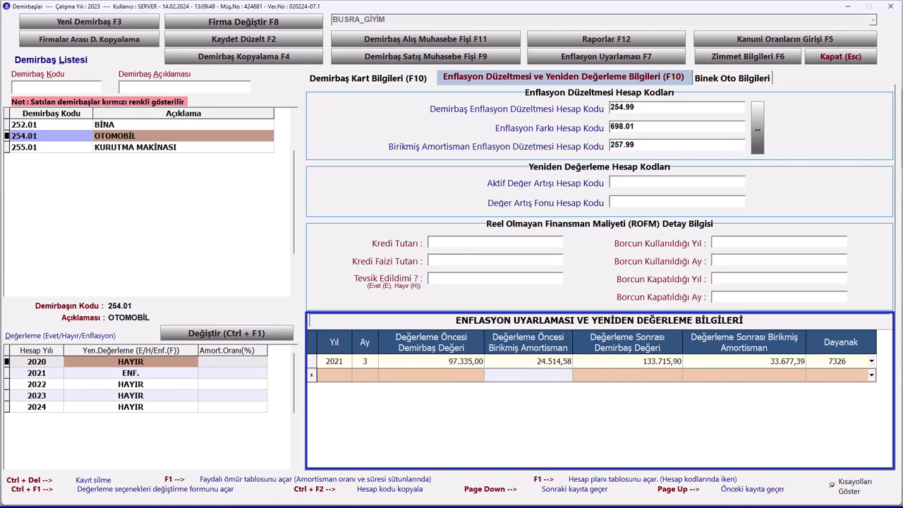
{"action": "left_click", "coordinate": [528, 360]}
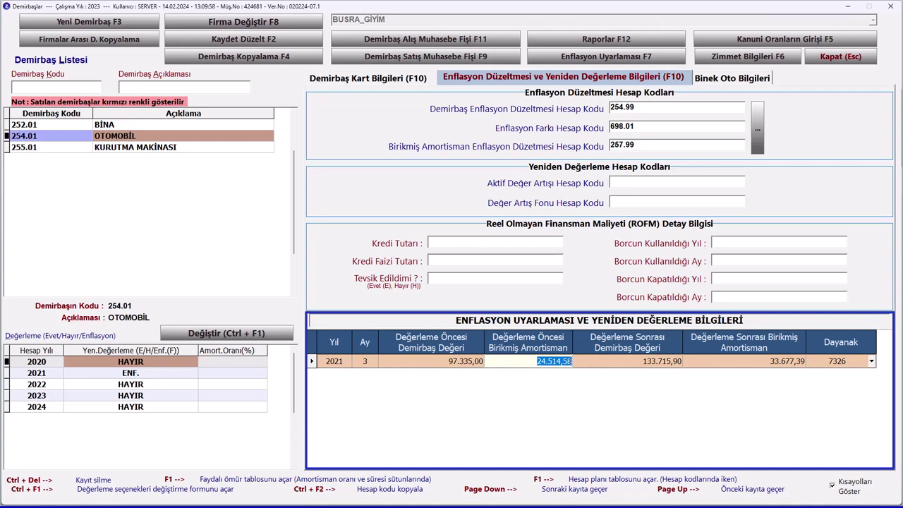
Choose HAYIR as the OTOMOBİL asset's revaluation option for 2022 on its card and save the record
{"action": "key", "text": "F10"}
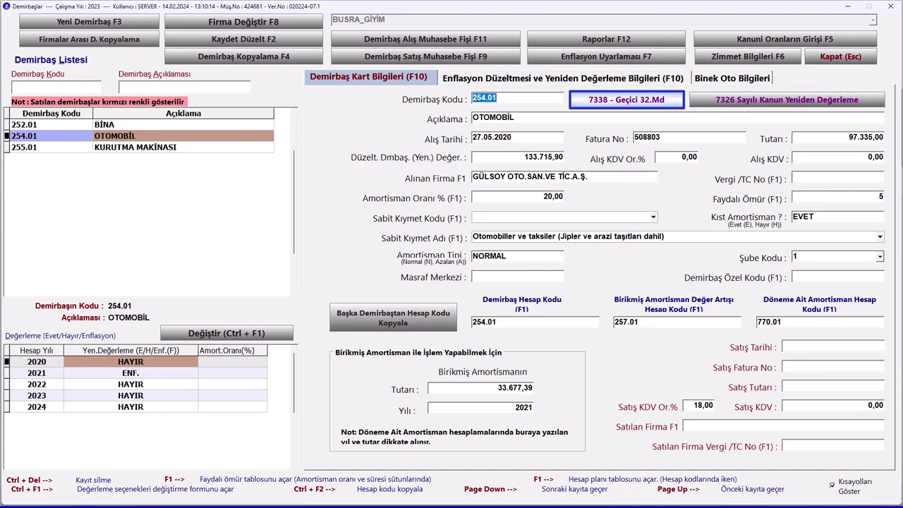
{"action": "key", "text": "space"}
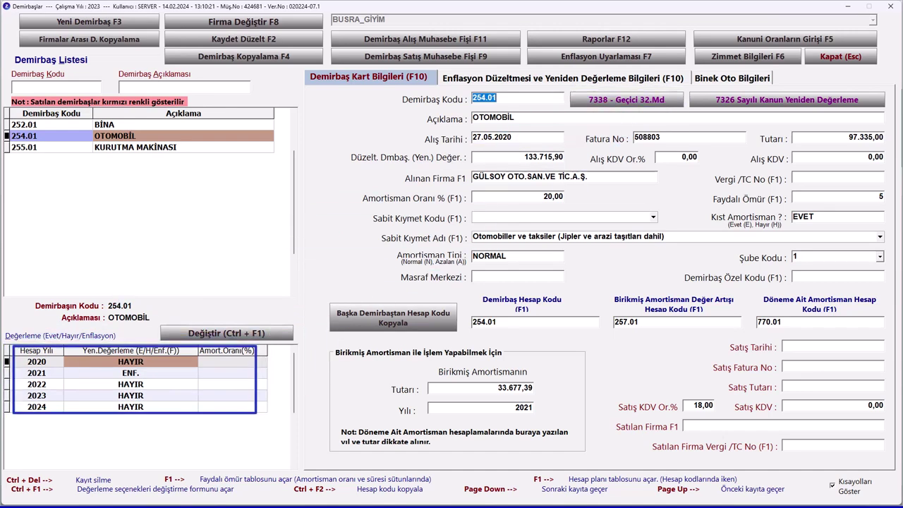
{"action": "left_click", "coordinate": [130, 384]}
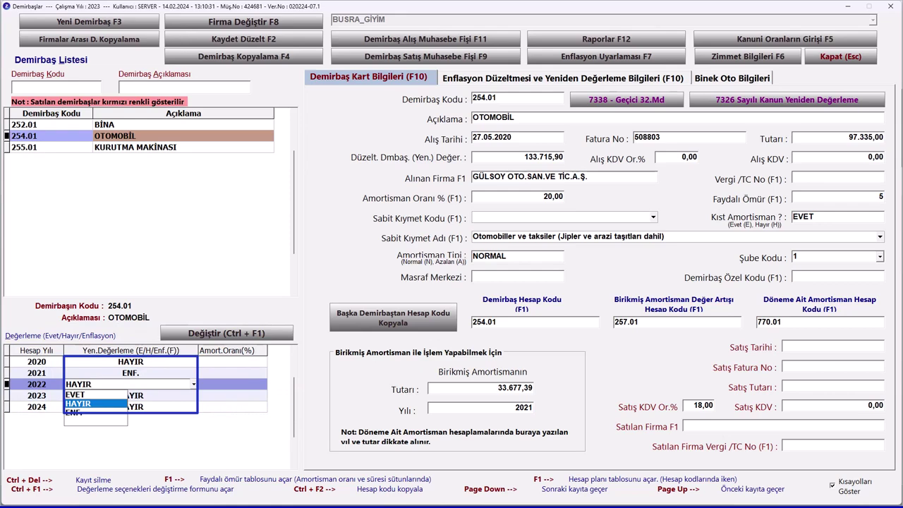
{"action": "key", "text": "Return"}
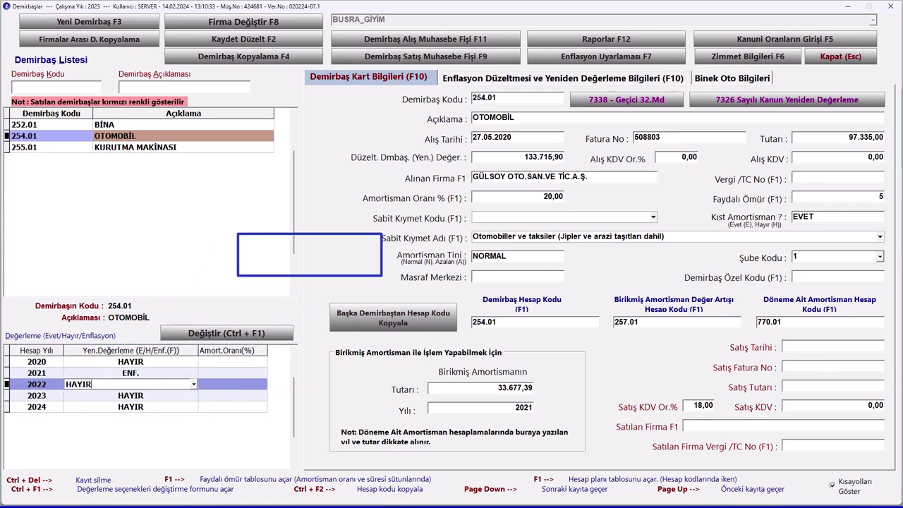
{"action": "key", "text": "F2"}
View the depreciation and revaluation report options and the BİNA asset's inflation adjustment details
{"action": "key", "text": "F12"}
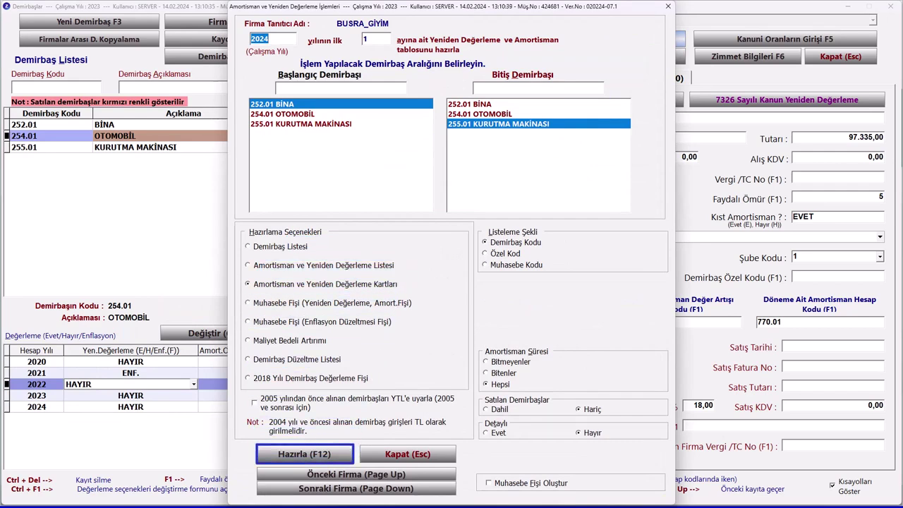
{"action": "key", "text": "Escape"}
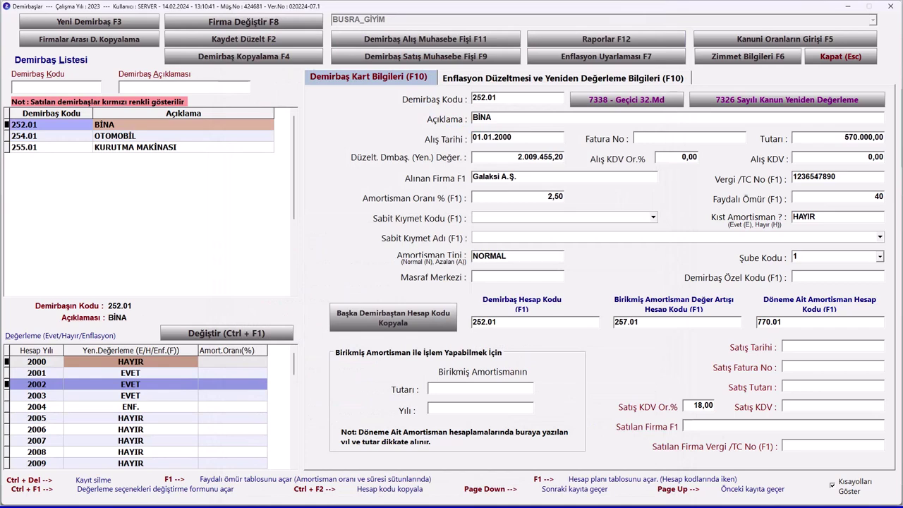
{"action": "key", "text": "F10"}
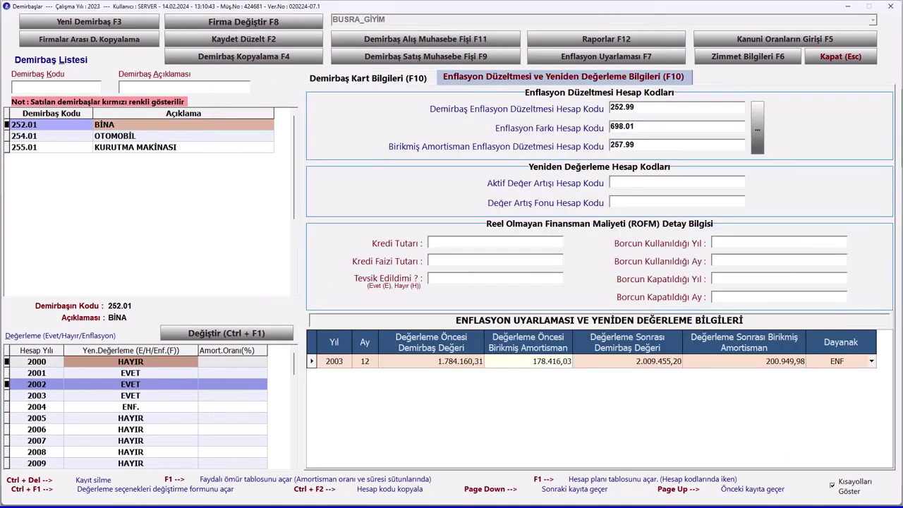
{"action": "key", "text": "F10"}
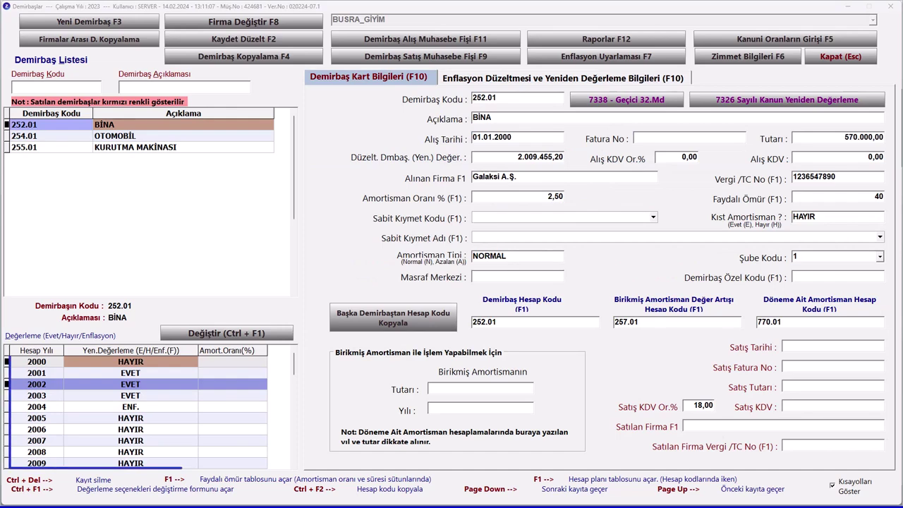
Set the BİNA asset's depreciation rate for 2007 to 0,00
{"action": "left_click", "coordinate": [233, 440]}
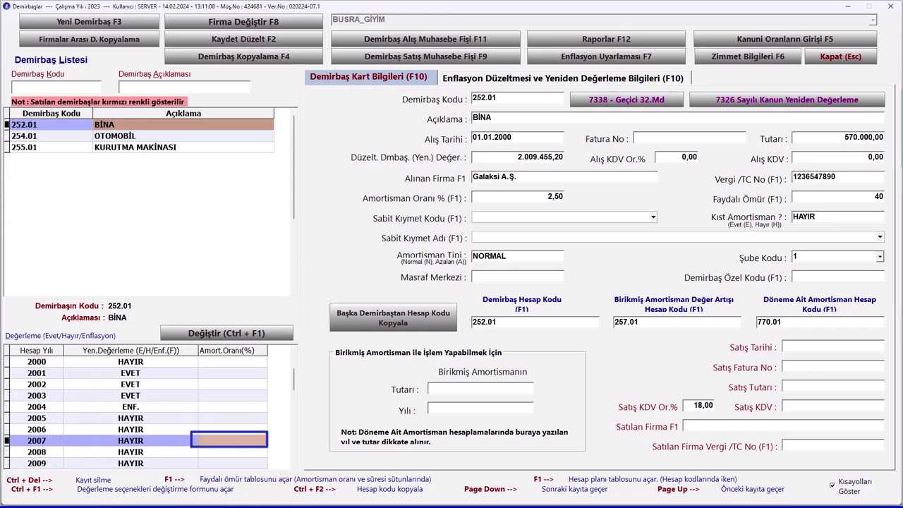
{"action": "type", "text": "0,00"}
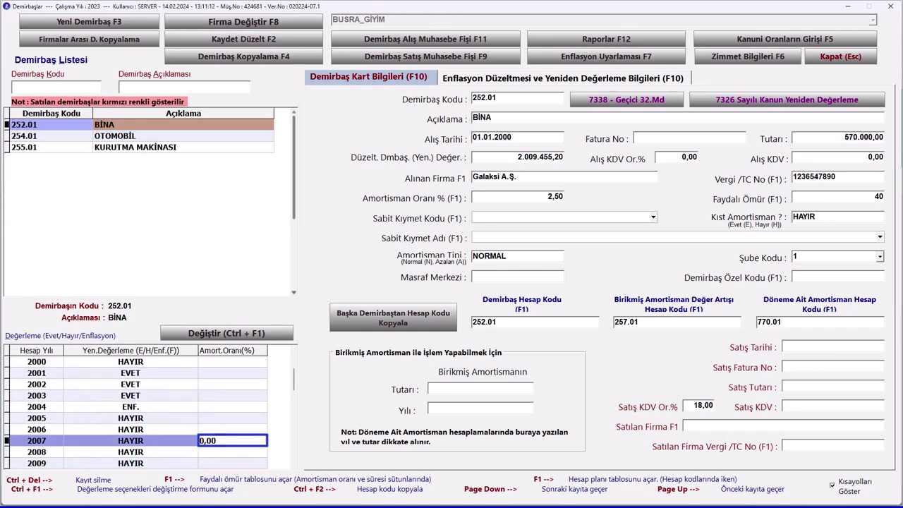
{"action": "key", "text": "Return"}
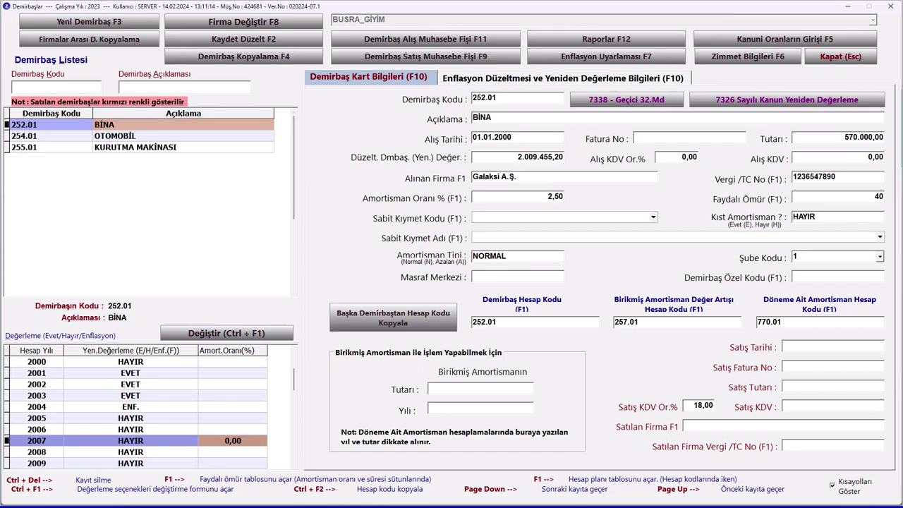
Set the OTOMOBİL asset's depreciation rate for 2022 to 10
{"action": "key", "text": "Page_Down"}
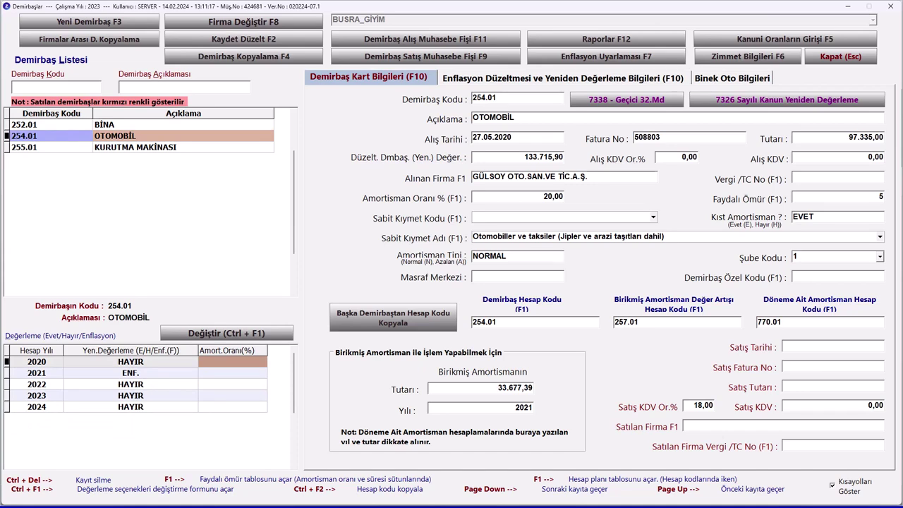
{"action": "left_click", "coordinate": [232, 384]}
{"action": "type", "text": "10"}
{"action": "key", "text": "Return"}
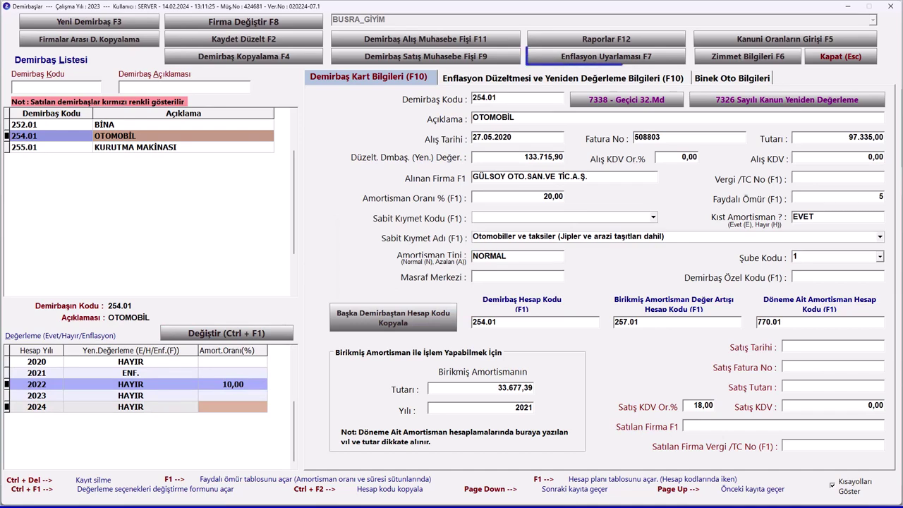
Run the 2023 inflation adaptation for Tüm Demirbaşlar with depreciation duration Hepsi and sold assets set to Hariç
{"action": "key", "text": "F7"}
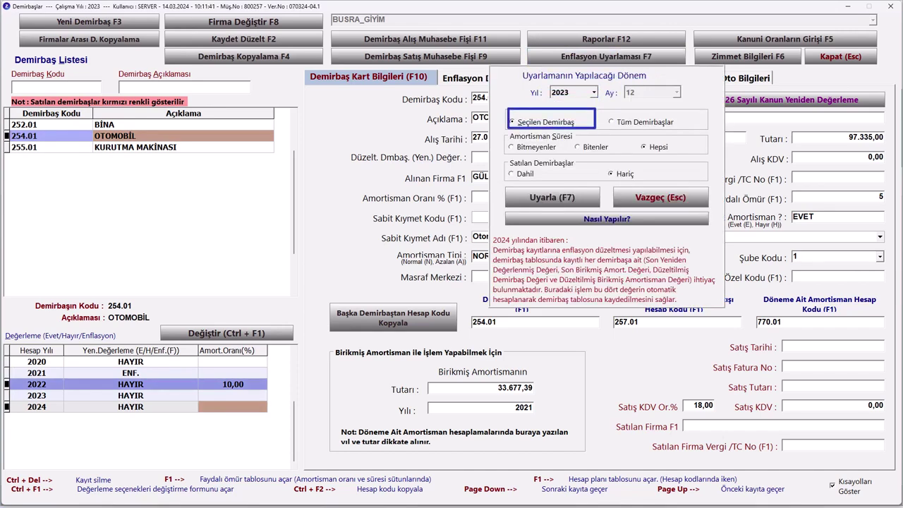
{"action": "left_click", "coordinate": [611, 122]}
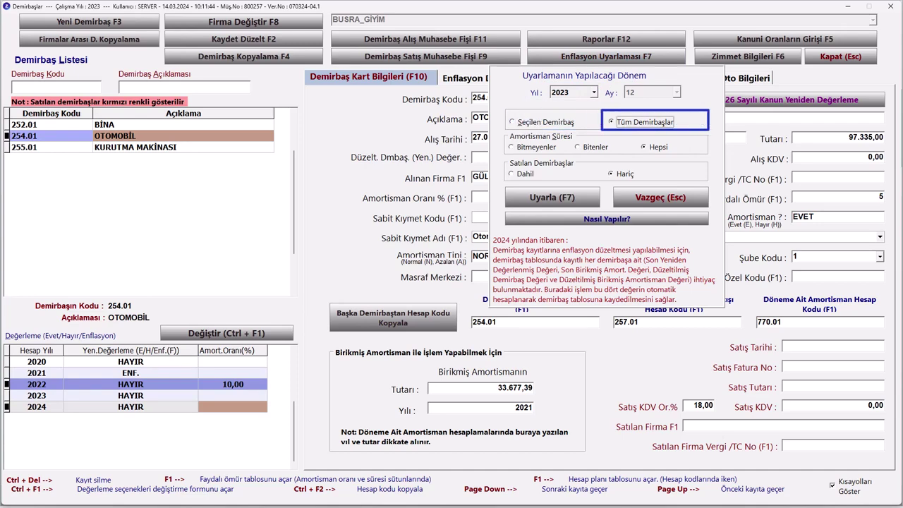
{"action": "left_click", "coordinate": [511, 146]}
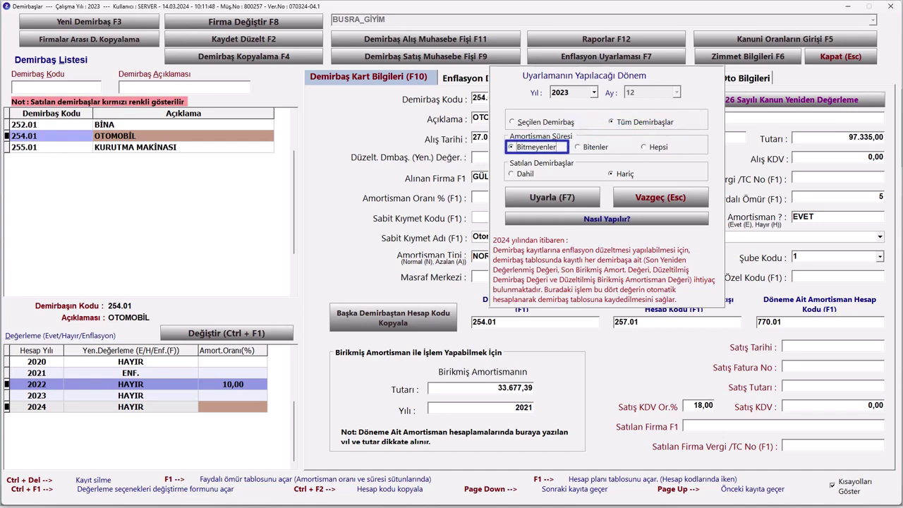
{"action": "left_click", "coordinate": [577, 147]}
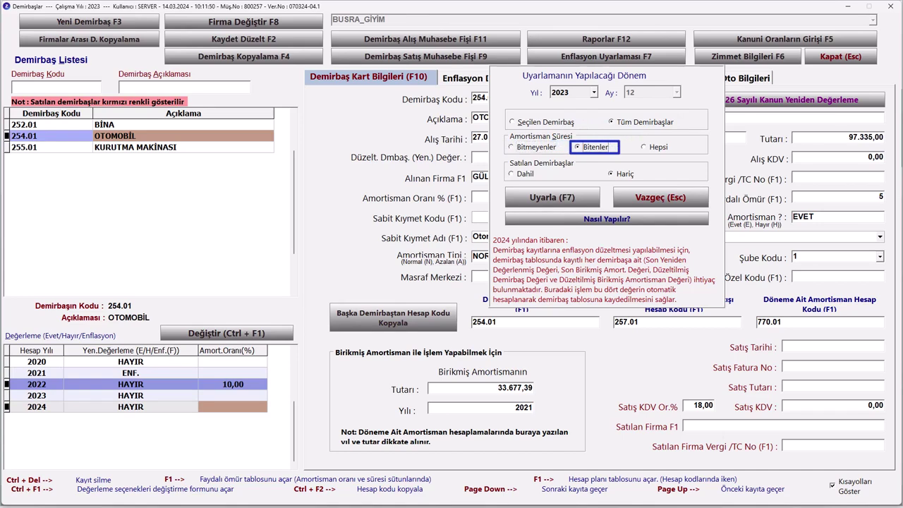
{"action": "left_click", "coordinate": [657, 147]}
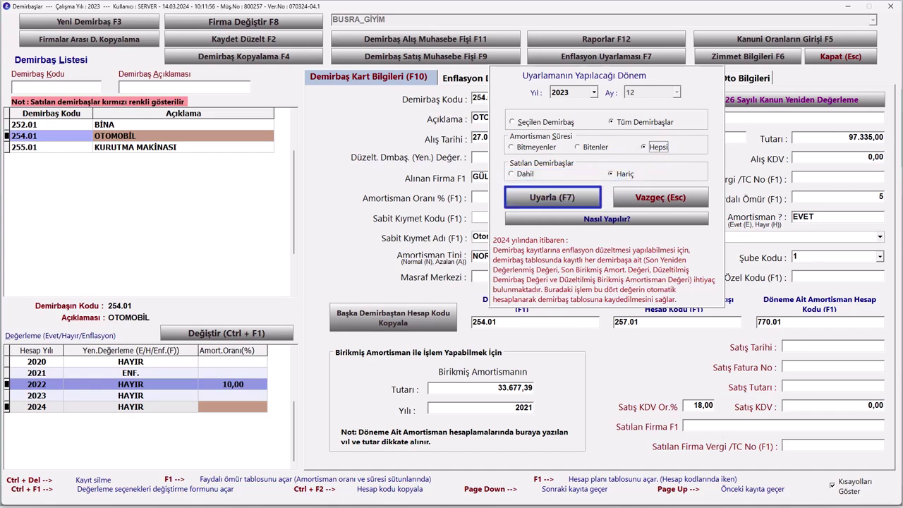
{"action": "key", "text": "F7"}
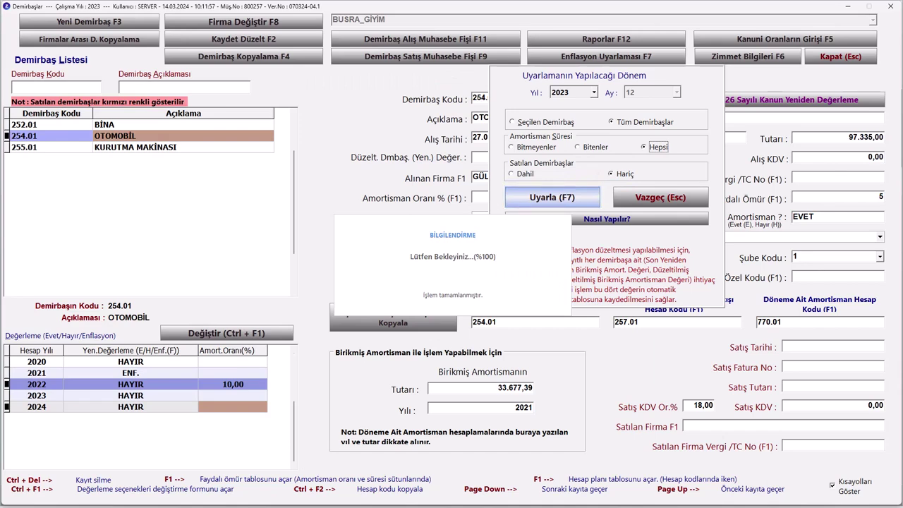
{"action": "key", "text": "Return"}
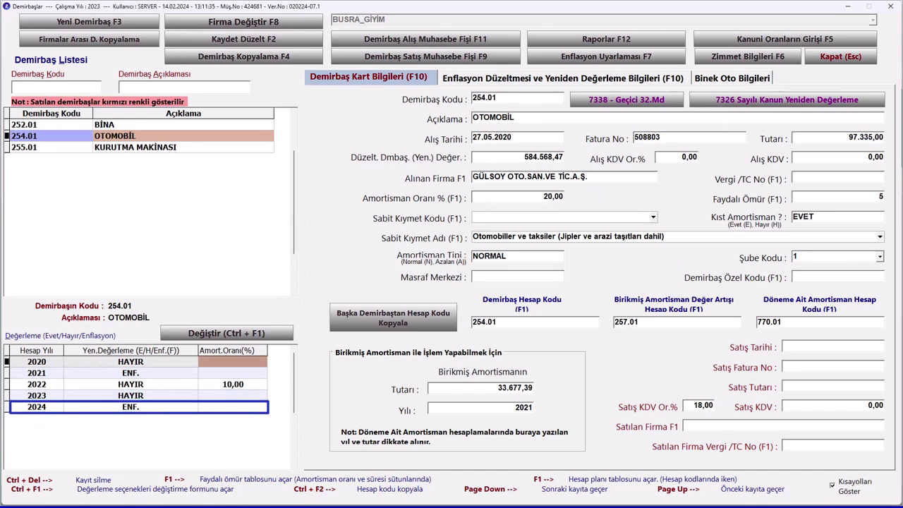
Review the OTOMOBİL asset's 2023 and 2024 valuation options together with its inflation adjustment and revaluation details
{"action": "left_click", "coordinate": [139, 395]}
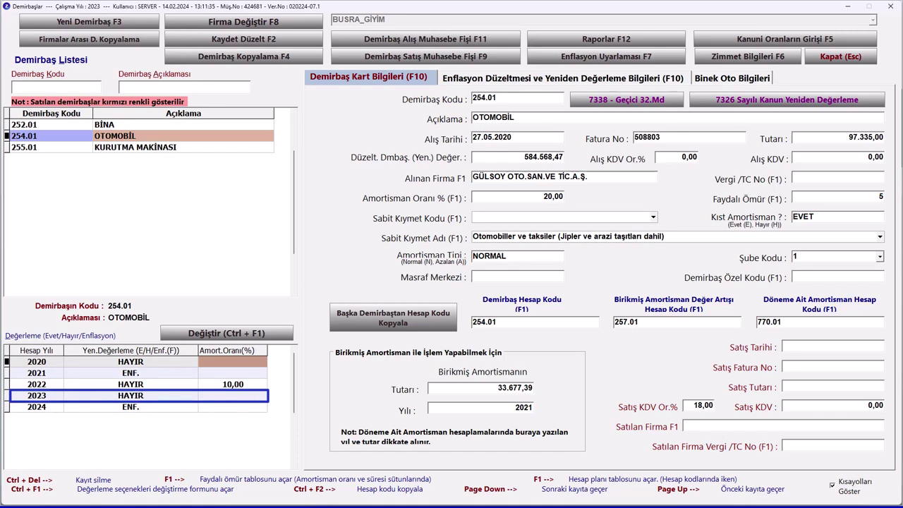
{"action": "key", "text": "F10"}
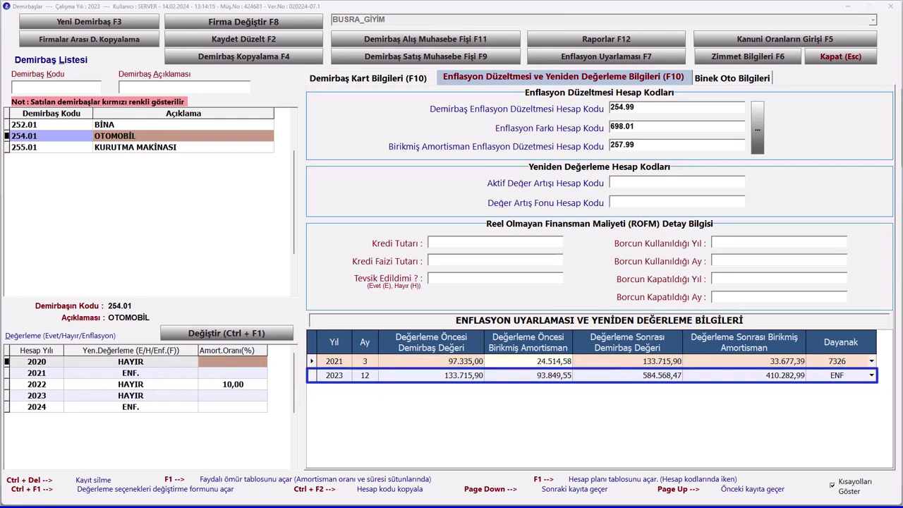
{"action": "left_click", "coordinate": [130, 407]}
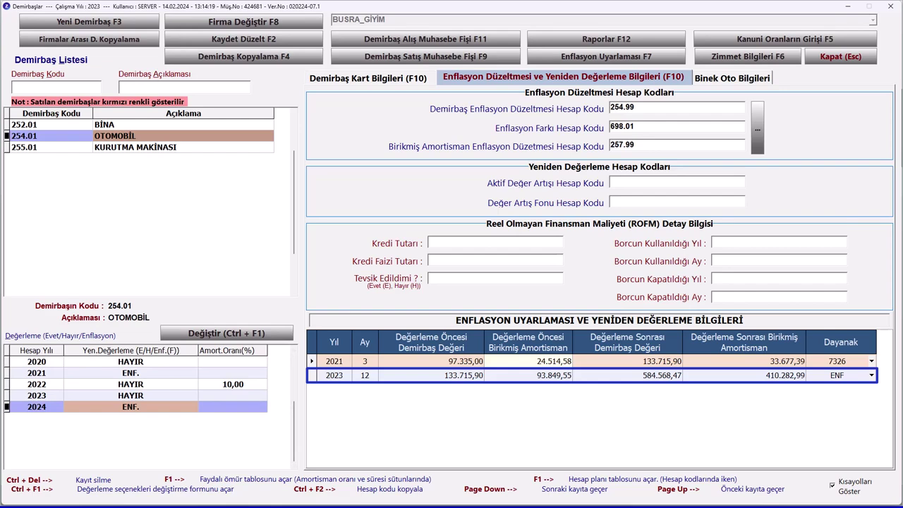
{"action": "left_click", "coordinate": [130, 395]}
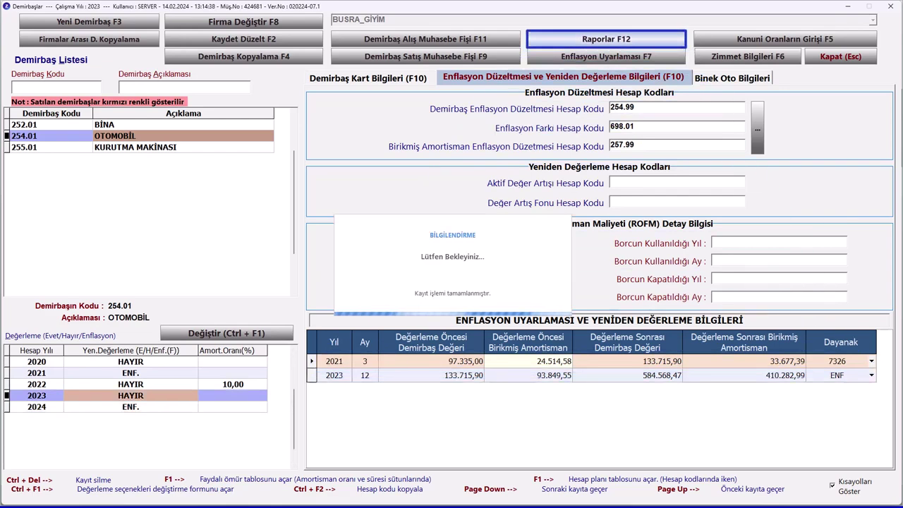
Preview the Amortisman ve Yeniden Değerleme Kartları for all assets for 2024 month 1, and select the Enflasyon Düzeltmesi Fişi report option
{"action": "key", "text": "F12"}
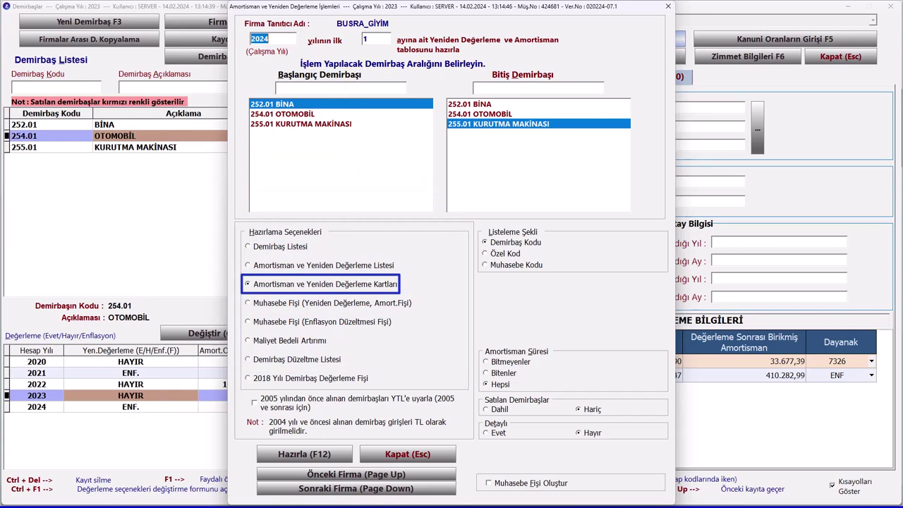
{"action": "key", "text": "F12"}
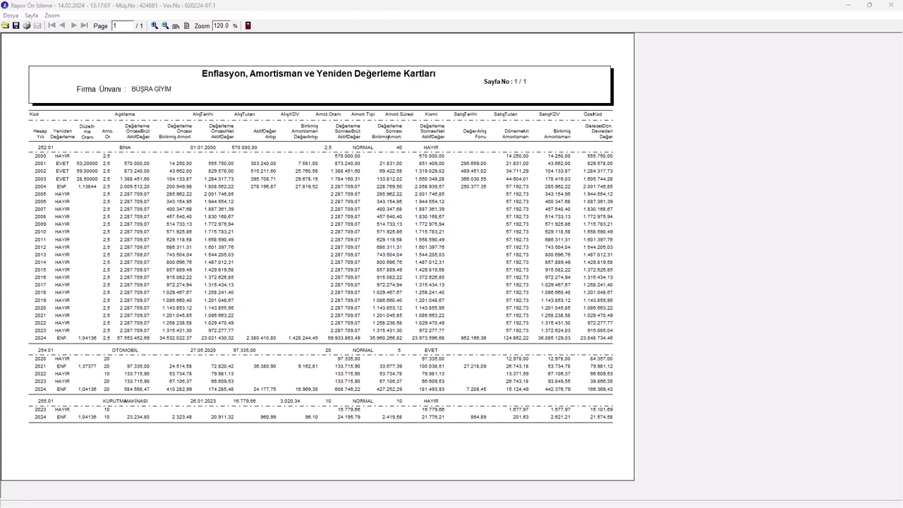
{"action": "key", "text": "Escape"}
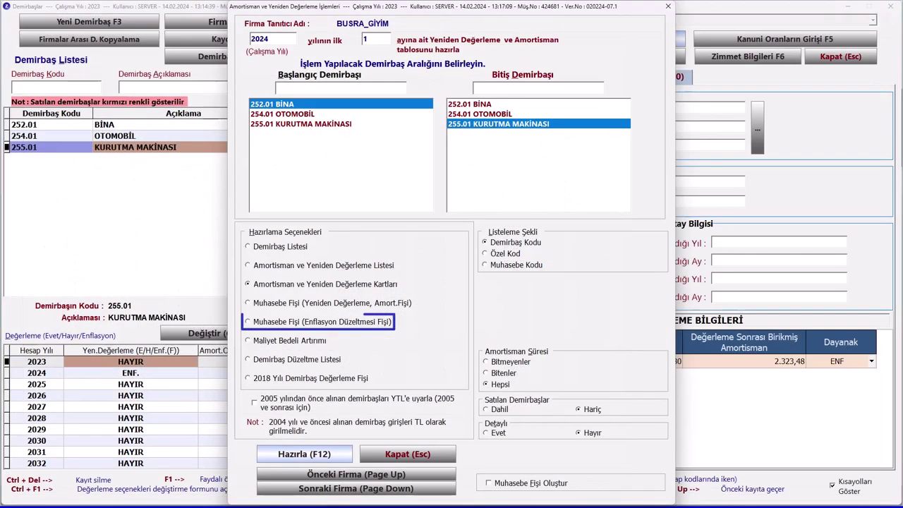
{"action": "left_click", "coordinate": [247, 321]}
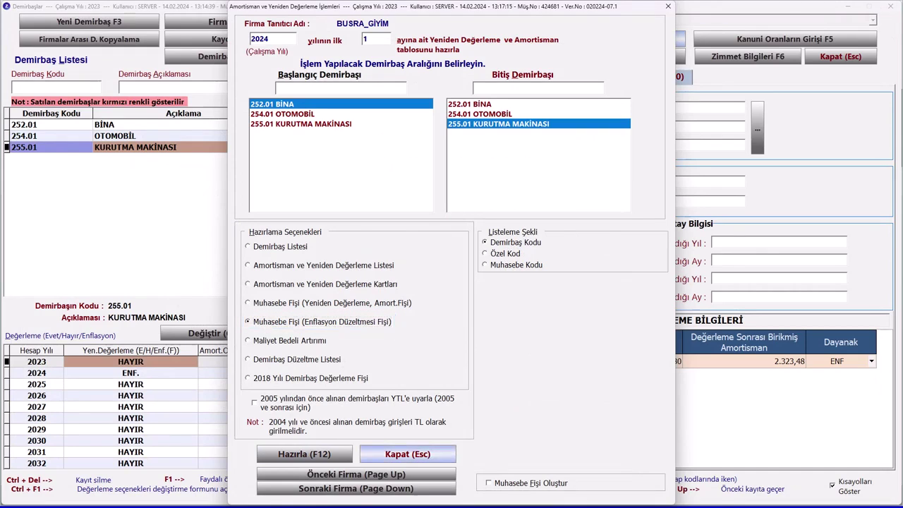
Leave the fixed asset module and open the inflation adjustment screen from the period-end operations of Genel Muhasebe
{"action": "left_click", "coordinate": [407, 454]}
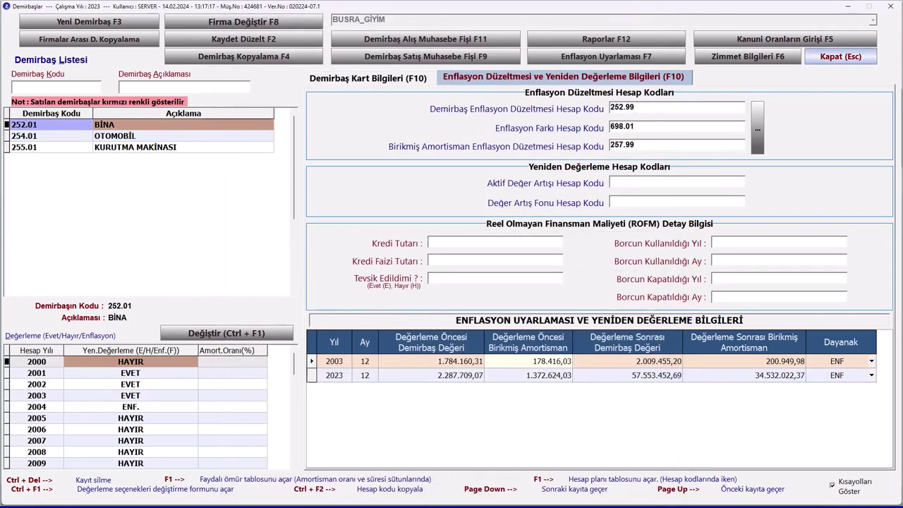
{"action": "left_click", "coordinate": [840, 57]}
{"action": "key", "text": "Return"}
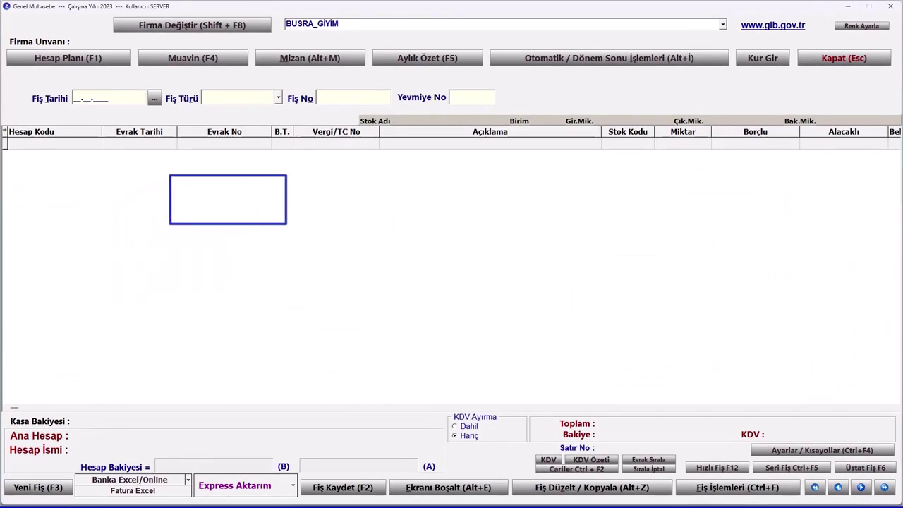
{"action": "key", "text": "alt+i"}
{"action": "key", "text": "Down"}
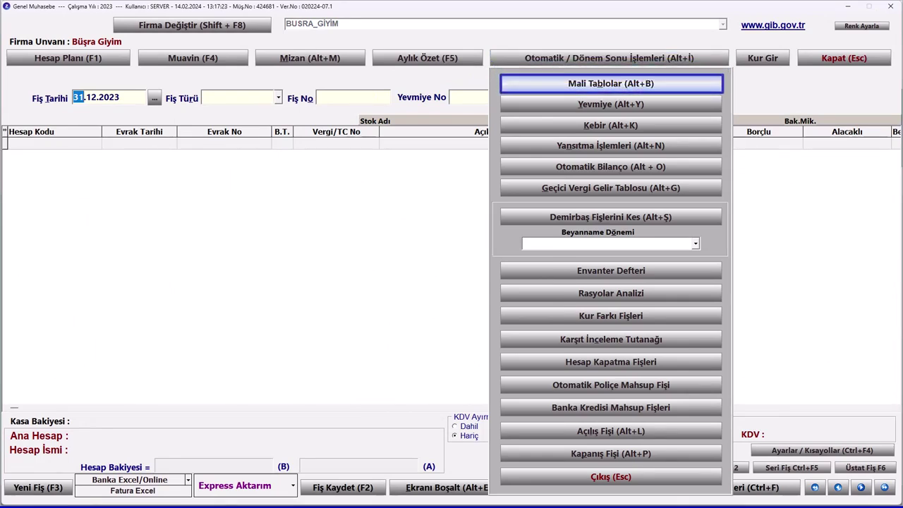
{"action": "key", "text": "Return"}
{"action": "key", "text": "Tab"}
{"action": "key", "text": "Tab"}
{"action": "key", "text": "Tab"}
{"action": "key", "text": "Return"}
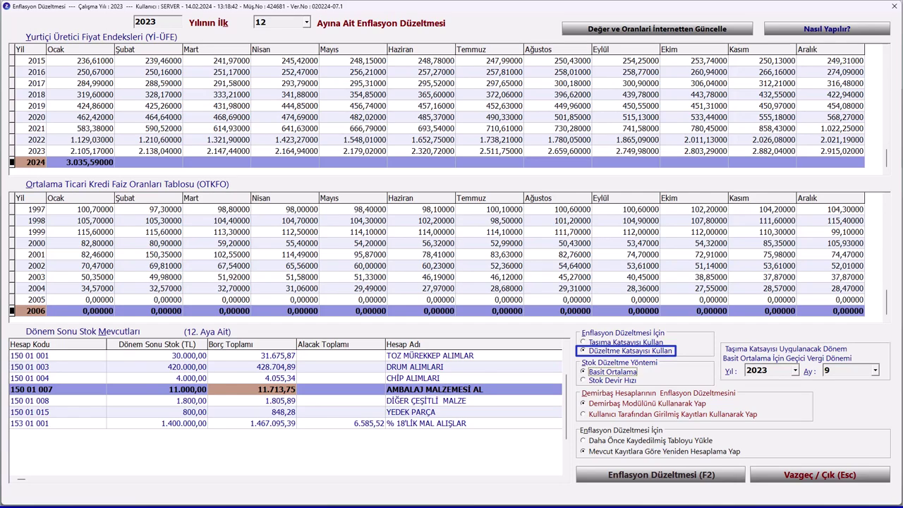
Calculate the 12-month 2023 inflation adjustment using Düzeltme Katsayısı, Basit Ortalama, the fixed asset module and recalculation from current records
{"action": "left_click", "coordinate": [624, 342]}
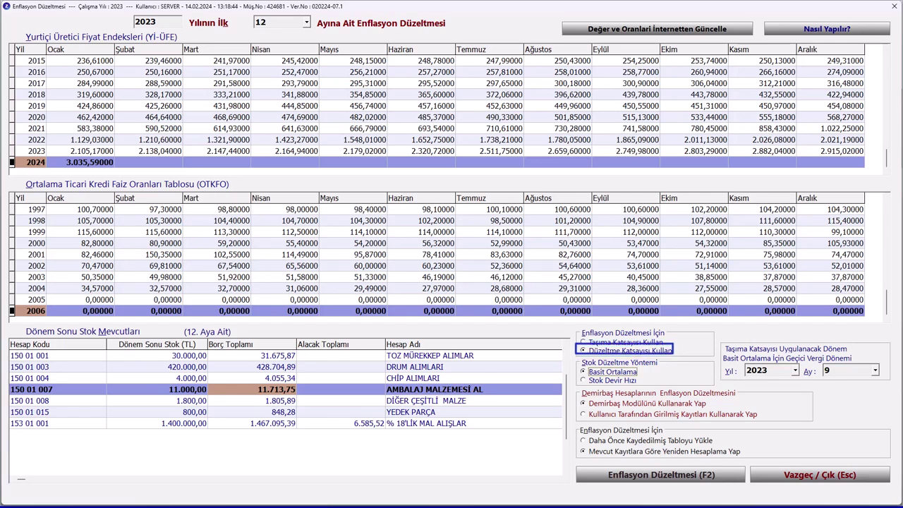
{"action": "key", "text": "Tab"}
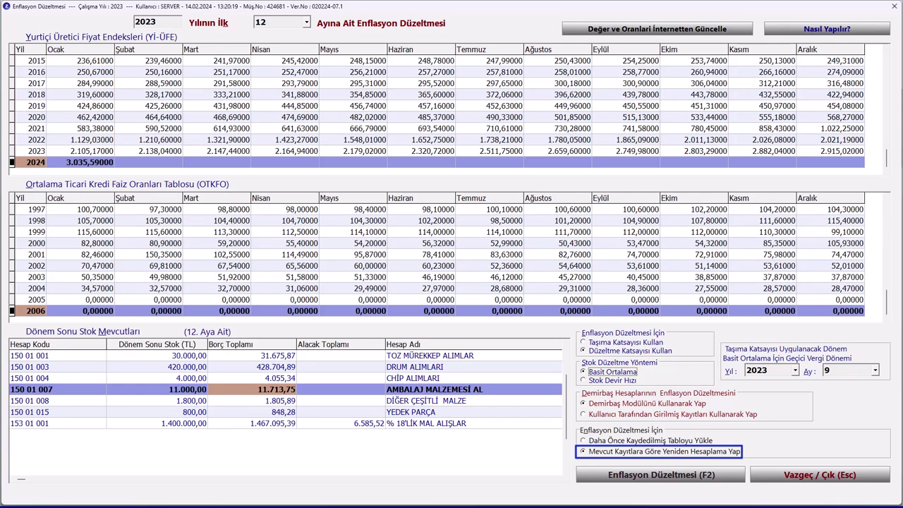
{"action": "key", "text": "Tab"}
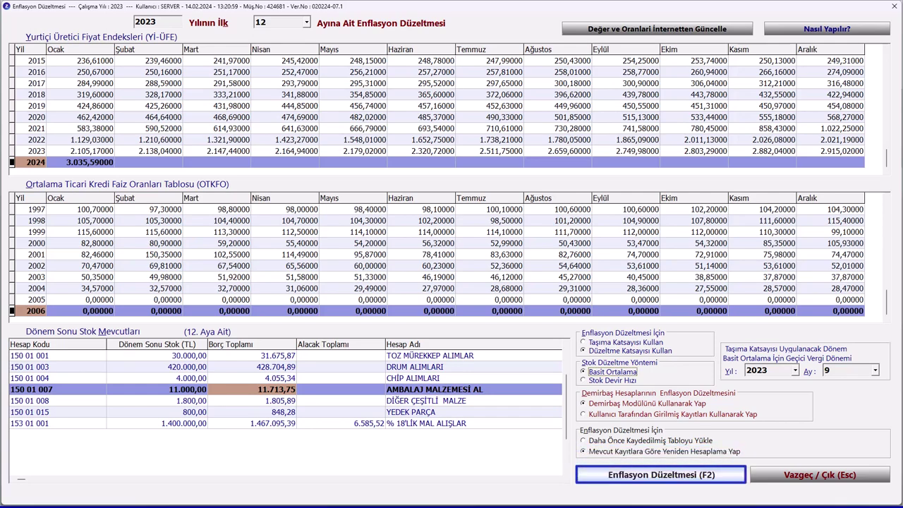
{"action": "key", "text": "Return"}
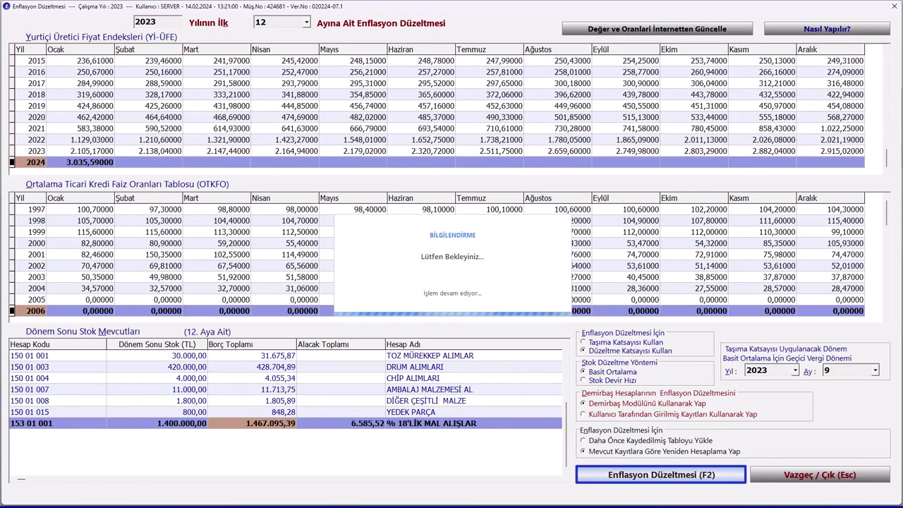
Examine the account balances and adjusted values across the Düzeltilmiş Hesap Kodları table
{"action": "key", "text": "shift+Tab"}
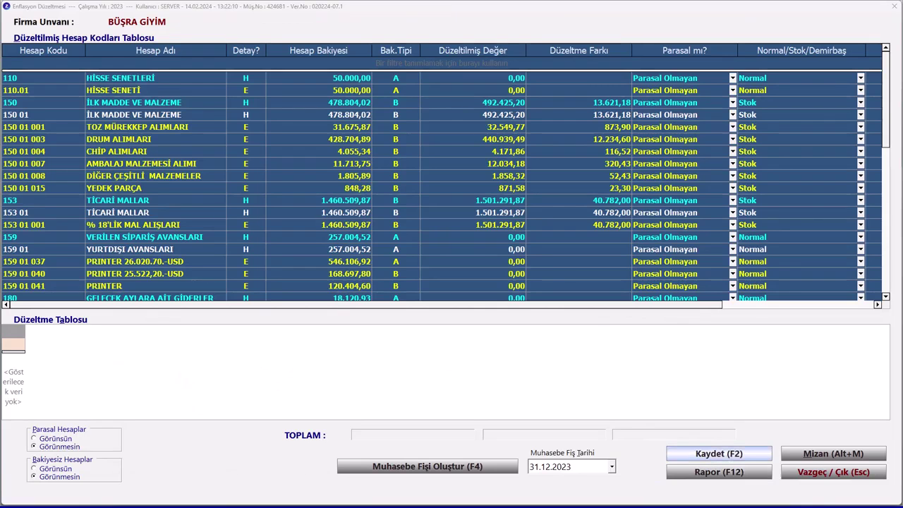
{"action": "key", "text": "shift+Tab"}
{"action": "key", "text": "Tab"}
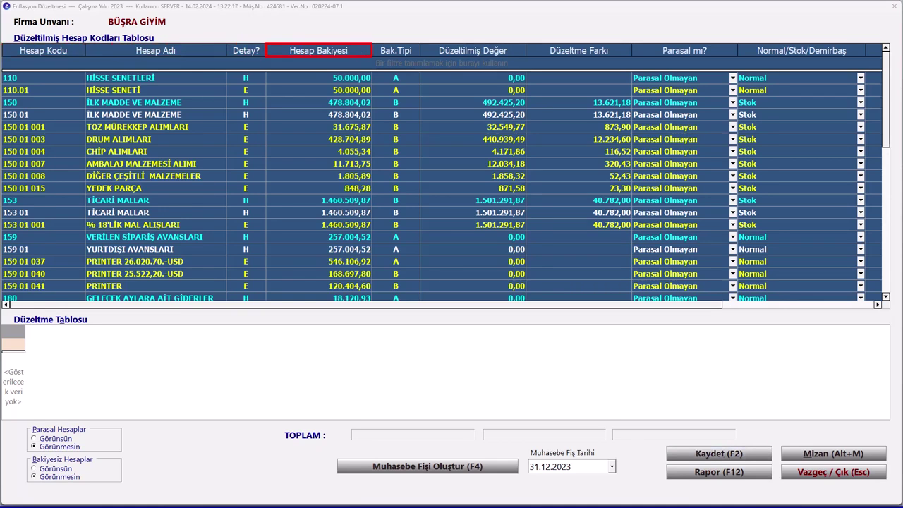
{"action": "key", "text": "Page_Down"}
{"action": "scroll", "coordinate": [445, 184], "scroll_direction": "down", "scroll_amount": 2}
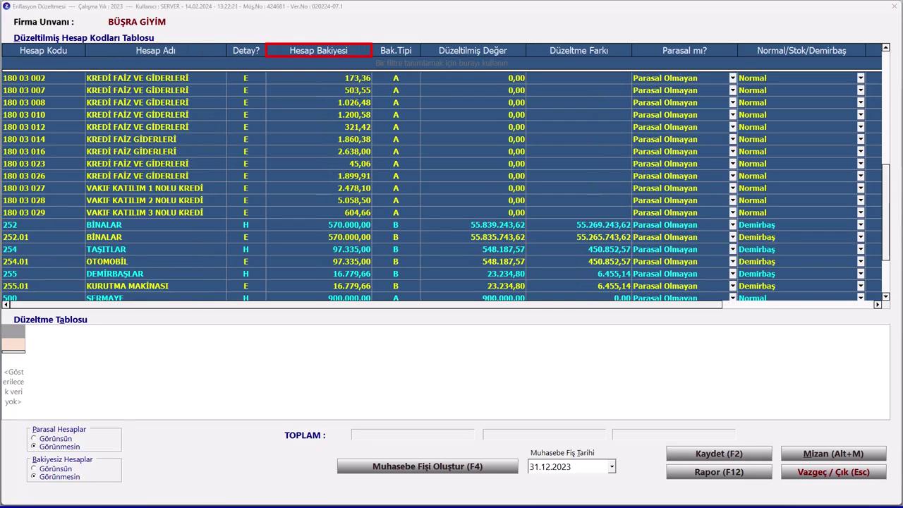
{"action": "scroll", "coordinate": [448, 184], "scroll_direction": "up", "scroll_amount": 7}
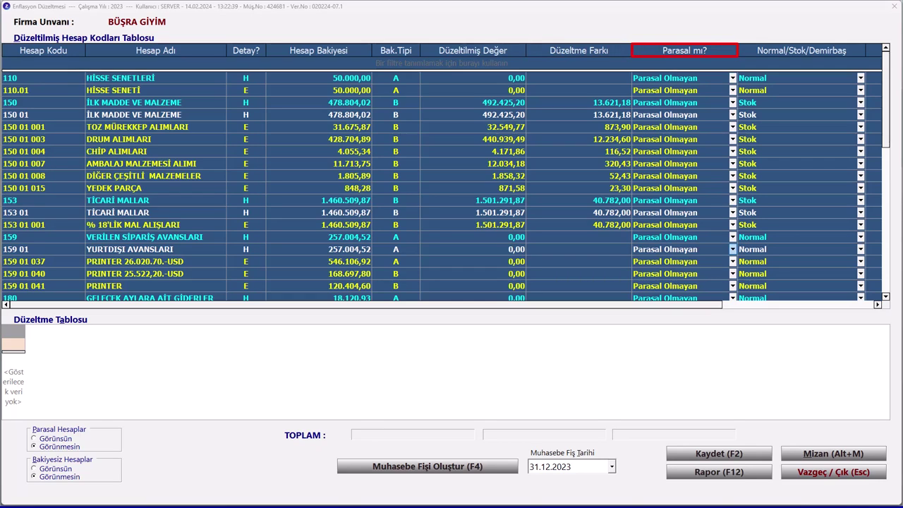
Check the monetary classification choices for account 159 01 YURTDIŞI AVANSLARI
{"action": "left_click", "coordinate": [733, 249]}
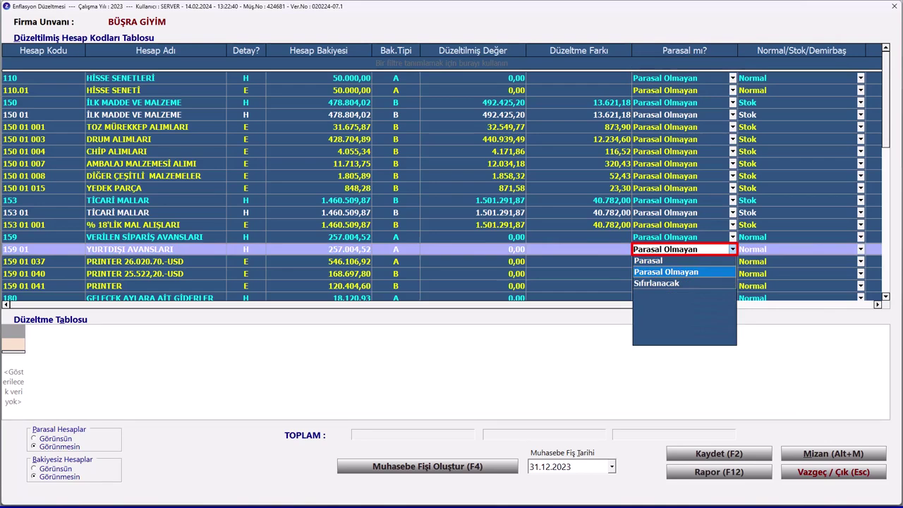
{"action": "key", "text": "Down"}
{"action": "key", "text": "Return"}
Examine the Sıfırlanacak classification and the zeroing account codes of the 522 revaluation accounts
{"action": "scroll", "coordinate": [446, 177], "scroll_direction": "down", "scroll_amount": 15}
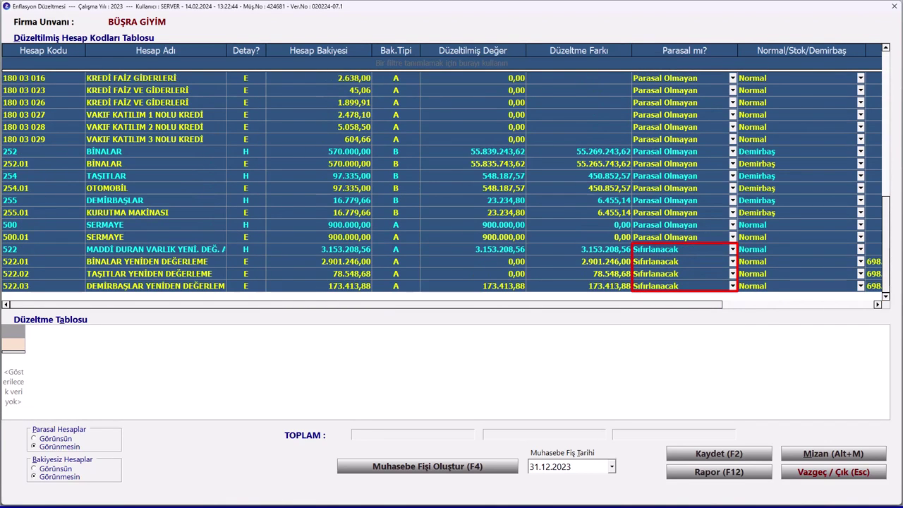
{"action": "left_click", "coordinate": [681, 261]}
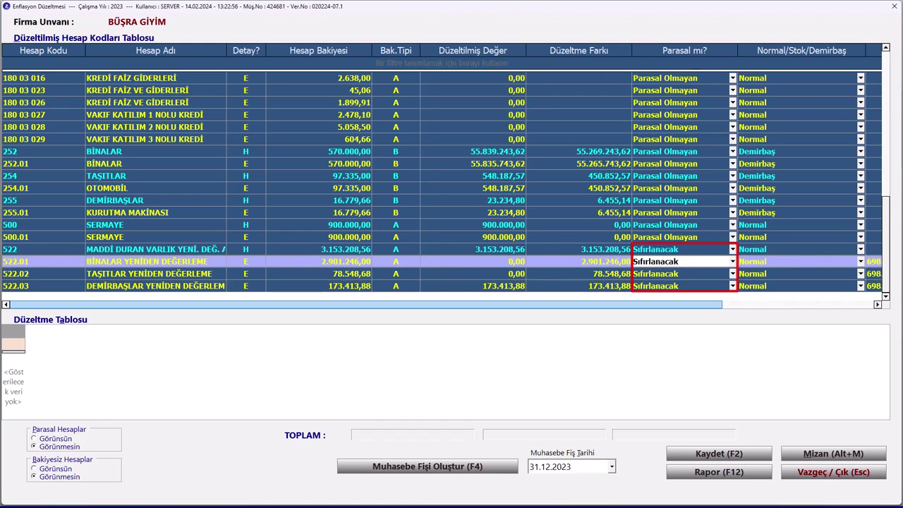
{"action": "scroll", "coordinate": [442, 176], "scroll_direction": "right", "scroll_amount": 5}
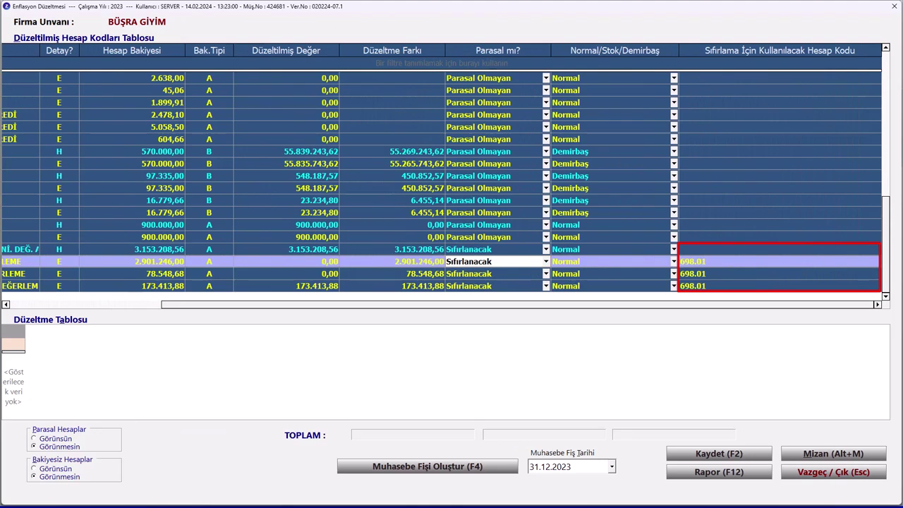
{"action": "left_click", "coordinate": [776, 286]}
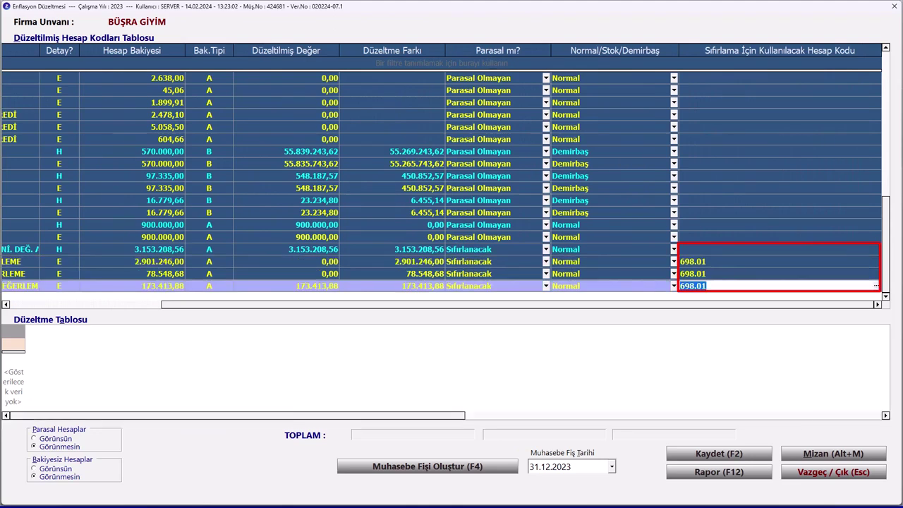
{"action": "key", "text": "Up"}
{"action": "key", "text": "Up"}
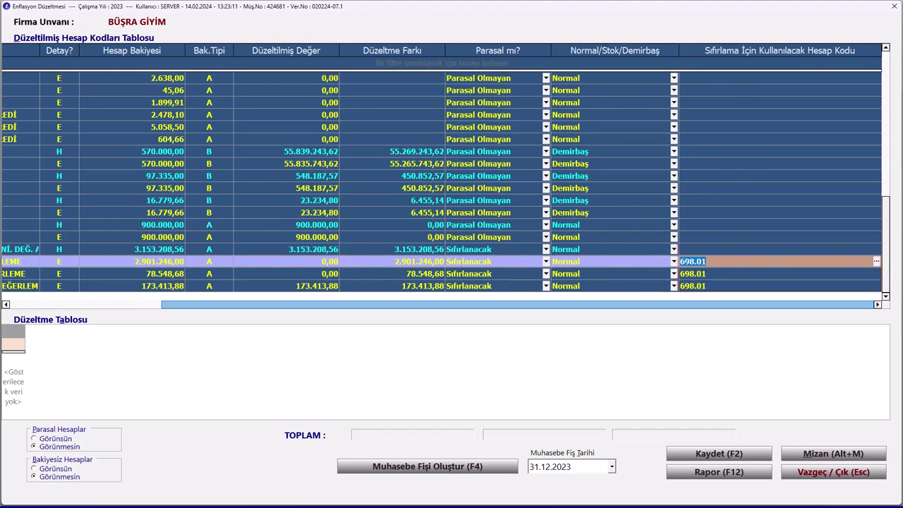
Check the Normal/Stok/Demirbaş options of capital account 500.01 and the classification of the 150 and 153 stock accounts
{"action": "scroll", "coordinate": [442, 176], "scroll_direction": "left", "scroll_amount": 3}
{"action": "scroll", "coordinate": [442, 176], "scroll_direction": "left", "scroll_amount": 3}
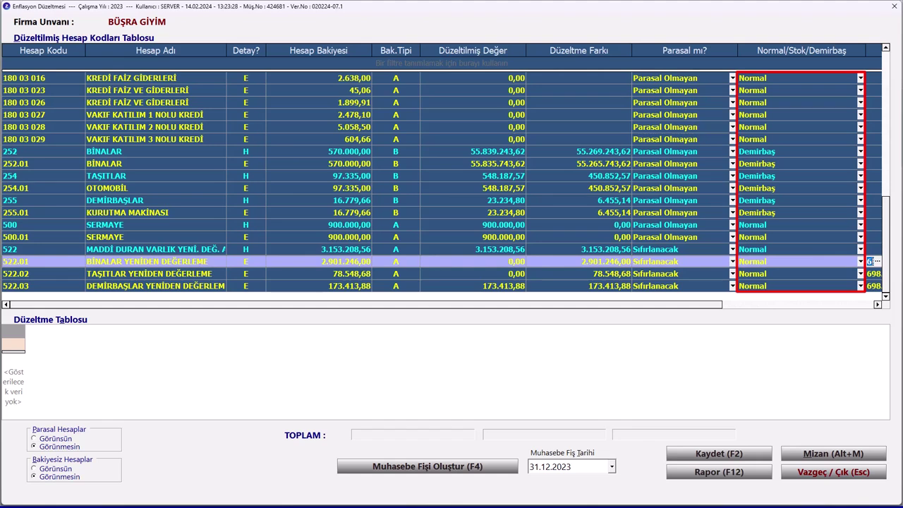
{"action": "left_click", "coordinate": [860, 237]}
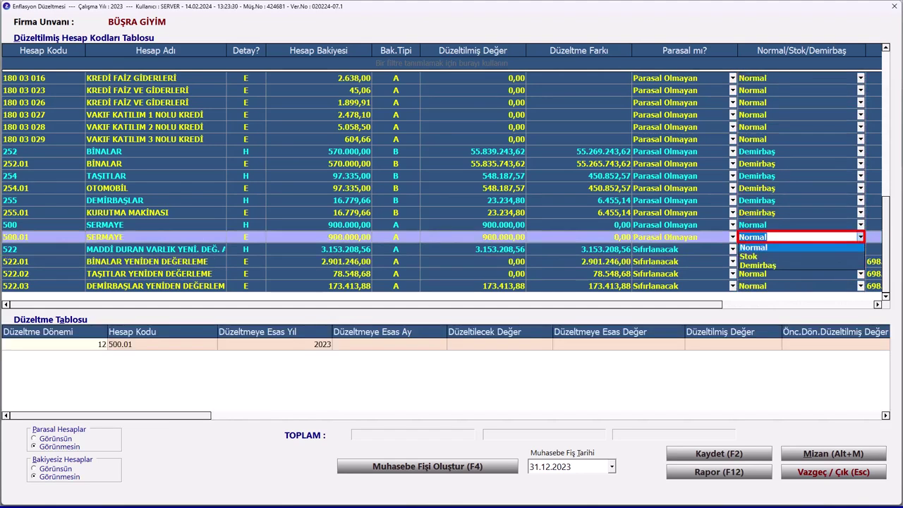
{"action": "scroll", "coordinate": [444, 184], "scroll_direction": "up", "scroll_amount": 10}
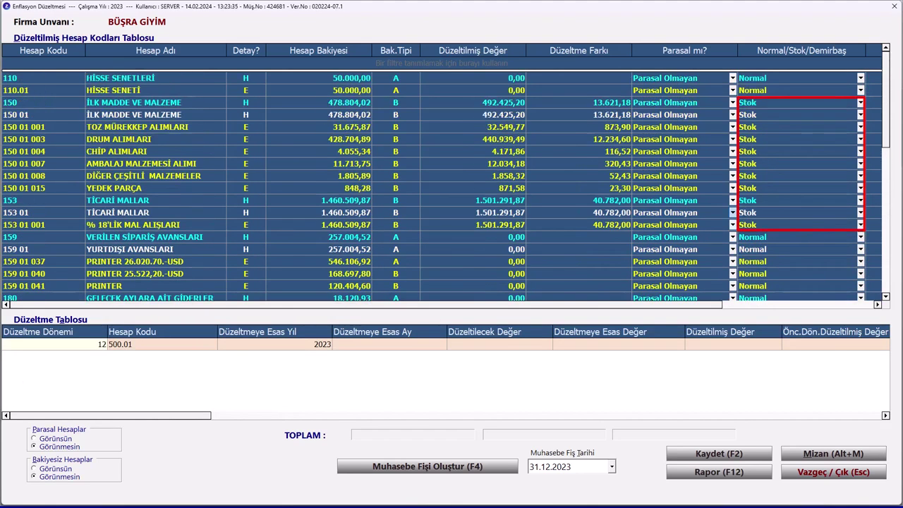
Try the Normal classification for account 150 01 007 AMBALAJ MALZEMESİ ALIMI, and set it back to Stok
{"action": "left_click", "coordinate": [699, 163]}
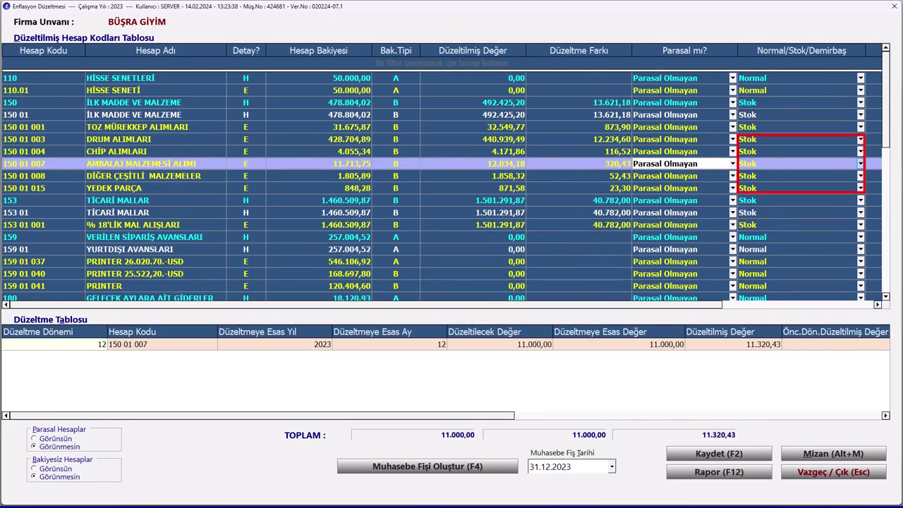
{"action": "left_click", "coordinate": [860, 163]}
{"action": "left_click", "coordinate": [752, 174]}
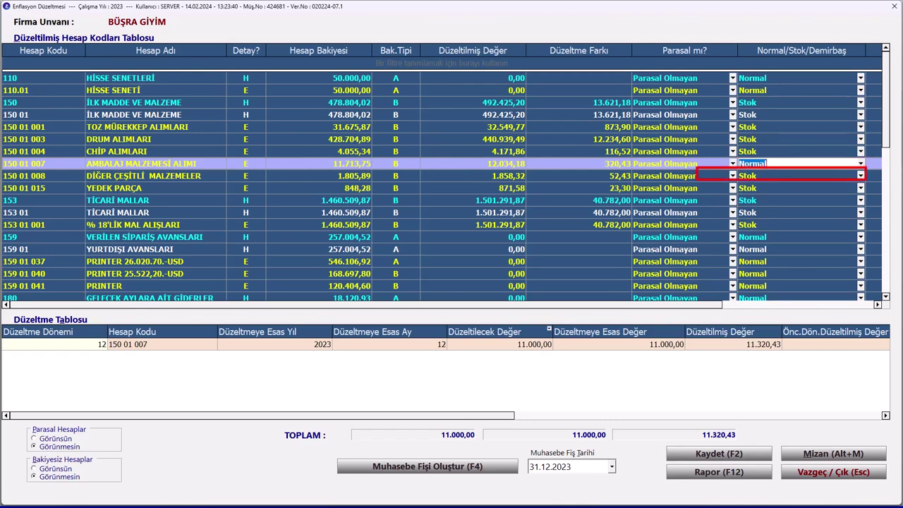
{"action": "left_click", "coordinate": [499, 345]}
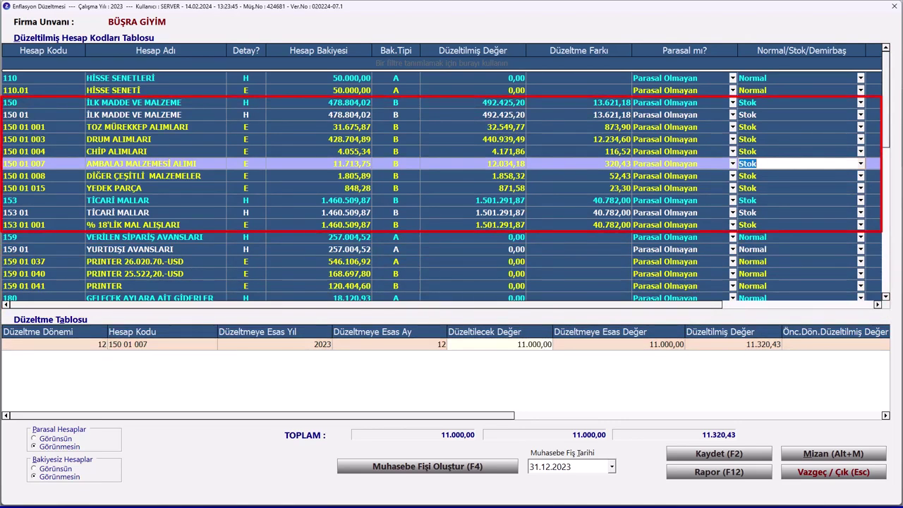
For account 150 01 008, set İlgili Hesap Enflasyon Düzeltme Hesap Kodu to 150.99 and Enflasyon Düzeltme Hesap Kodu to 698.01
{"action": "left_click", "coordinate": [508, 176]}
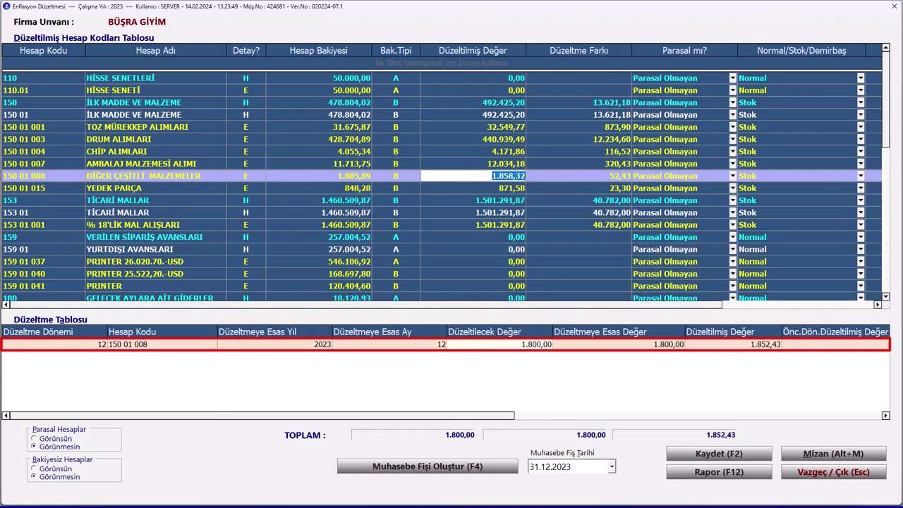
{"action": "scroll", "coordinate": [442, 184], "scroll_direction": "down", "scroll_amount": 1}
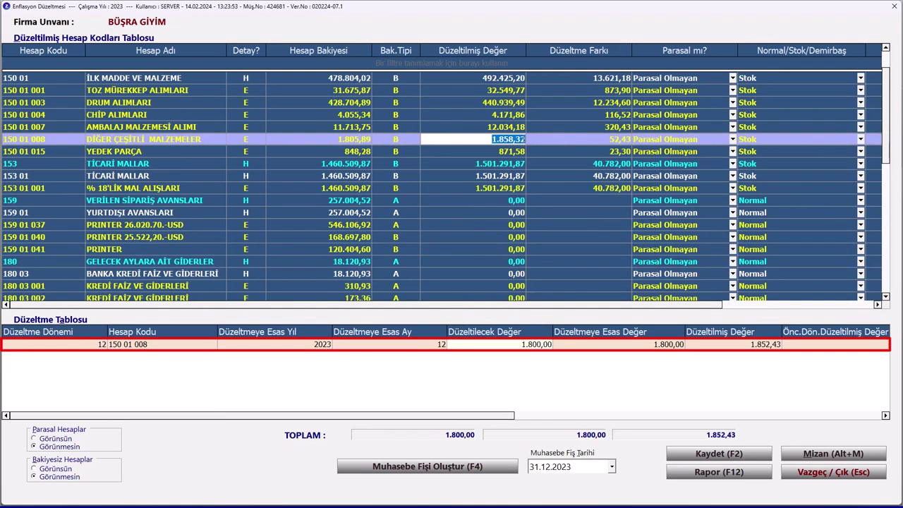
{"action": "left_click_drag", "start_coordinate": [262, 416], "coordinate": [503, 415]}
{"action": "key", "text": "Tab"}
{"action": "key", "text": "Tab"}
{"action": "key", "text": "Tab"}
{"action": "key", "text": "Tab"}
{"action": "key", "text": "Tab"}
{"action": "type", "text": "150.99"}
{"action": "key", "text": "Tab"}
{"action": "type", "text": "6"}
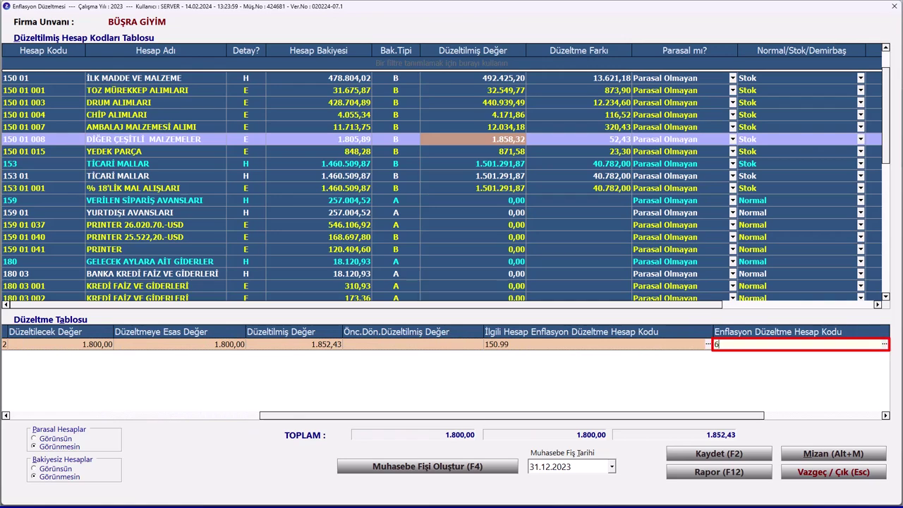
{"action": "type", "text": "98.01"}
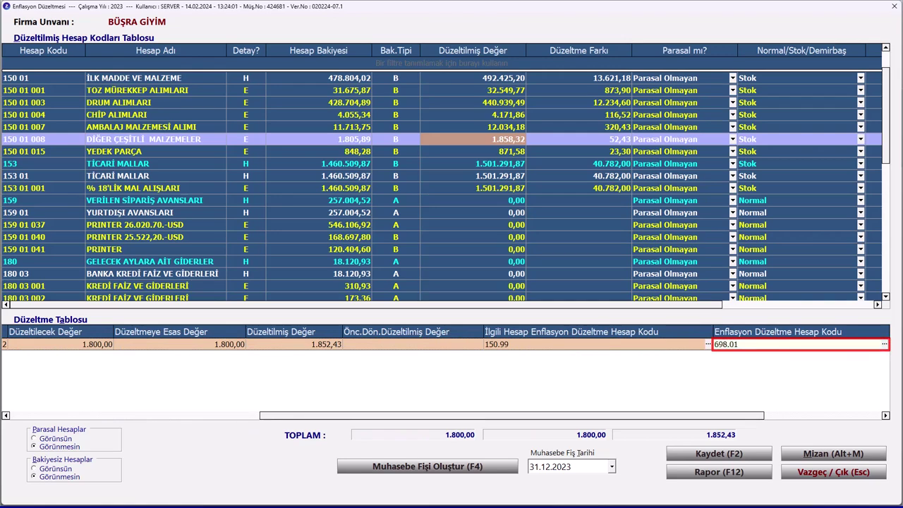
{"action": "left_click", "coordinate": [472, 188]}
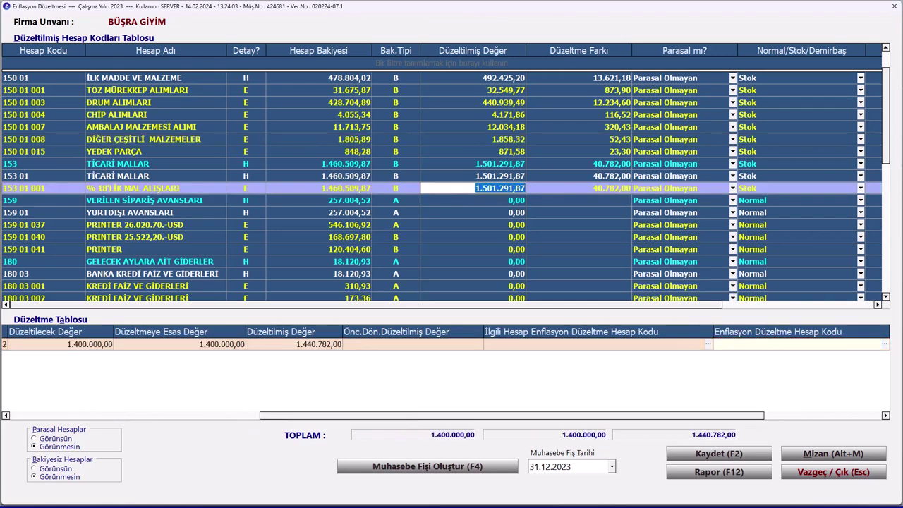
In the correction row of account 500.01 SERMAYE, enter base year 2020, month 12 and a Düzeltilecek Değer of 500.000
{"action": "scroll", "coordinate": [444, 183], "scroll_direction": "down", "scroll_amount": 2}
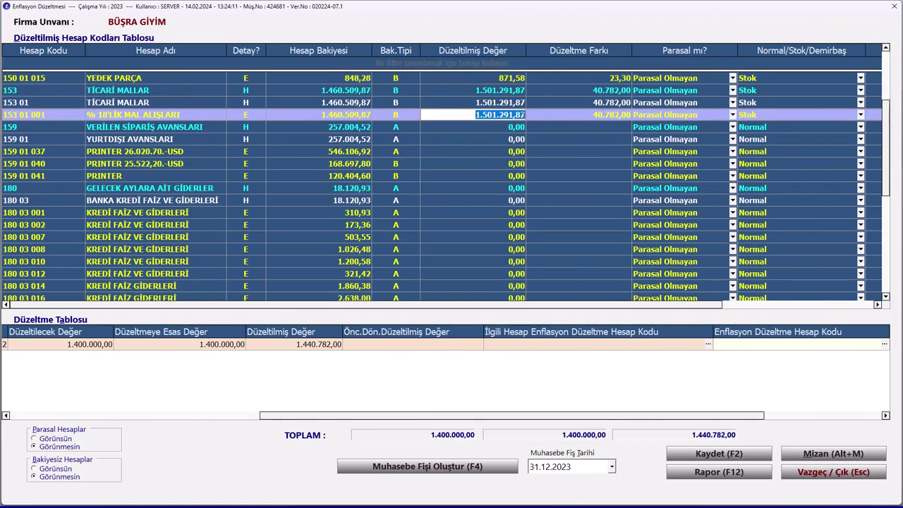
{"action": "scroll", "coordinate": [445, 184], "scroll_direction": "down", "scroll_amount": 1}
{"action": "scroll", "coordinate": [444, 183], "scroll_direction": "down", "scroll_amount": 4}
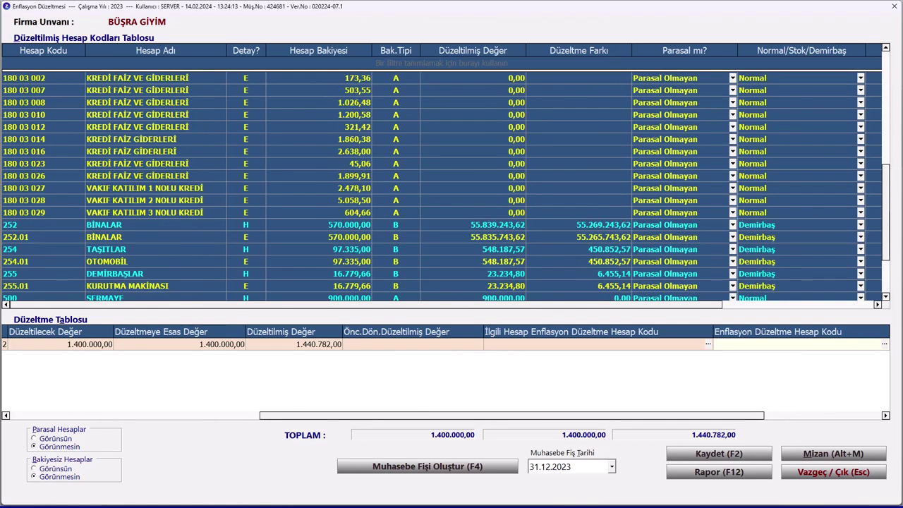
{"action": "scroll", "coordinate": [445, 184], "scroll_direction": "down", "scroll_amount": 1}
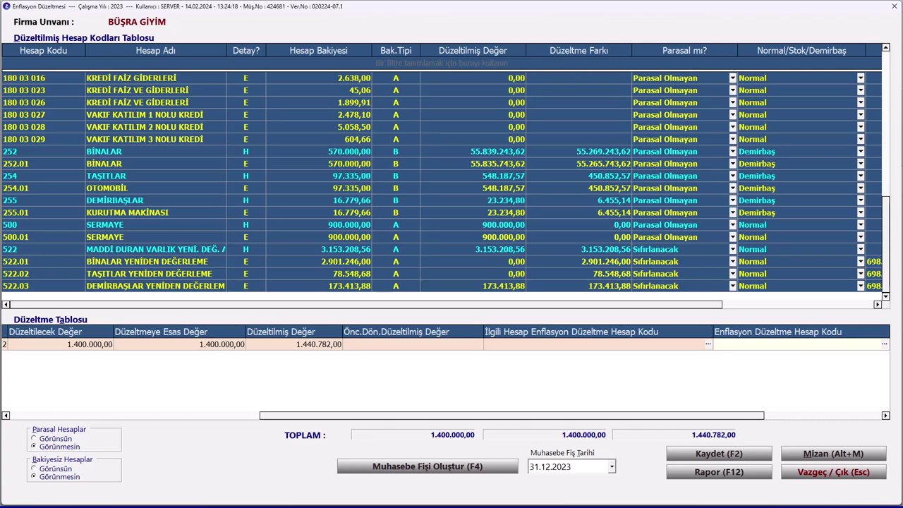
{"action": "left_click", "coordinate": [105, 237]}
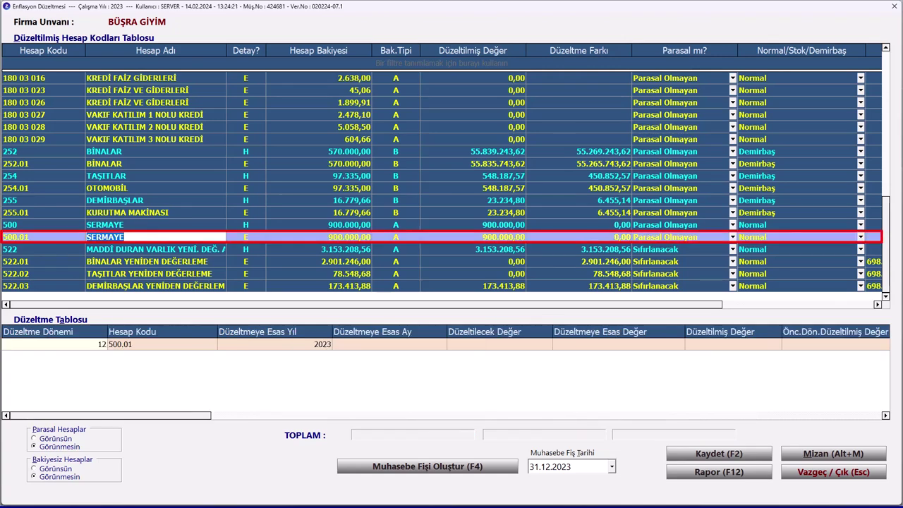
{"action": "left_click", "coordinate": [275, 344]}
{"action": "type", "text": "2020"}
{"action": "key", "text": "Return"}
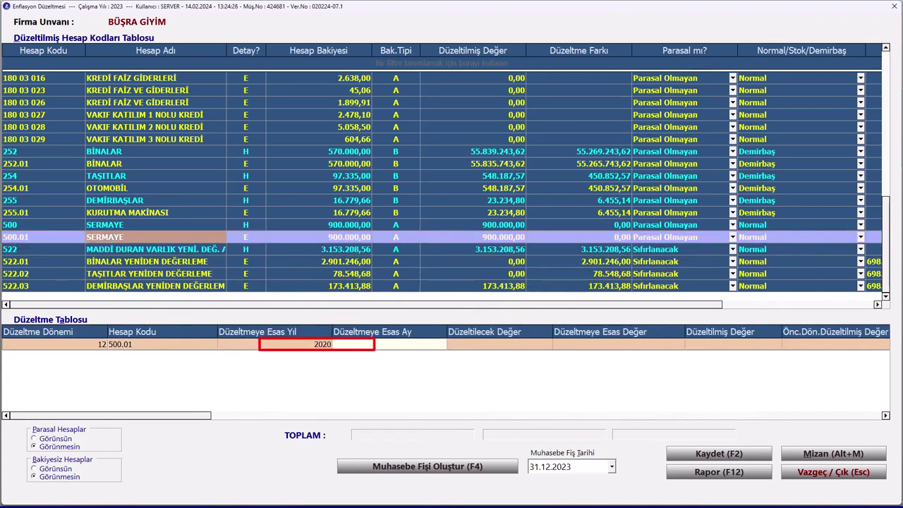
{"action": "type", "text": "12"}
{"action": "key", "text": "Return"}
{"action": "type", "text": "500.000"}
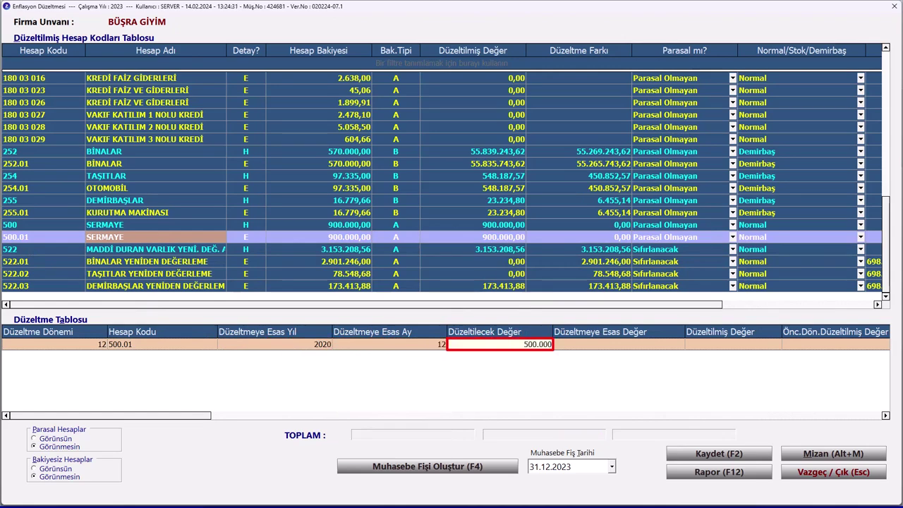
{"action": "key", "text": "Return"}
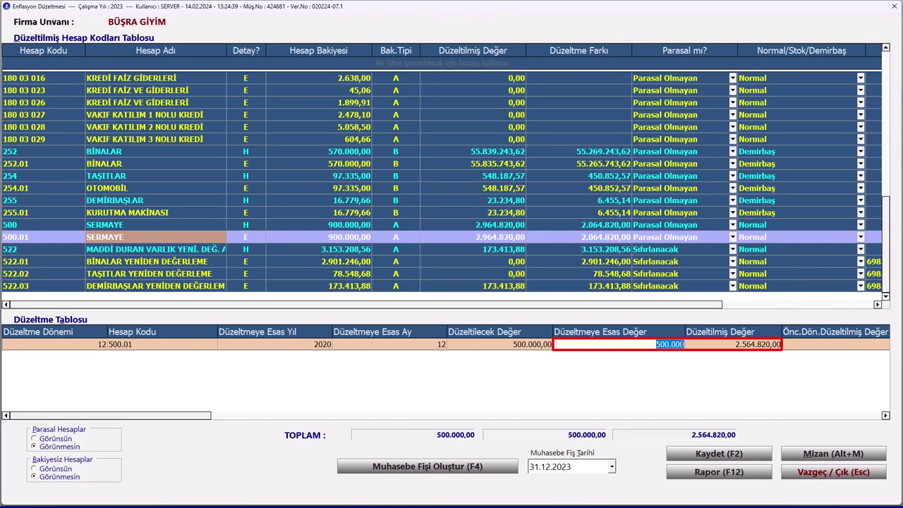
Add a second correction row for account 500.01 with base year 2021, month 12 and a Düzeltilecek Değer of 300.000
{"action": "left_click", "coordinate": [537, 344]}
{"action": "key", "text": "Return"}
{"action": "type", "text": "2021"}
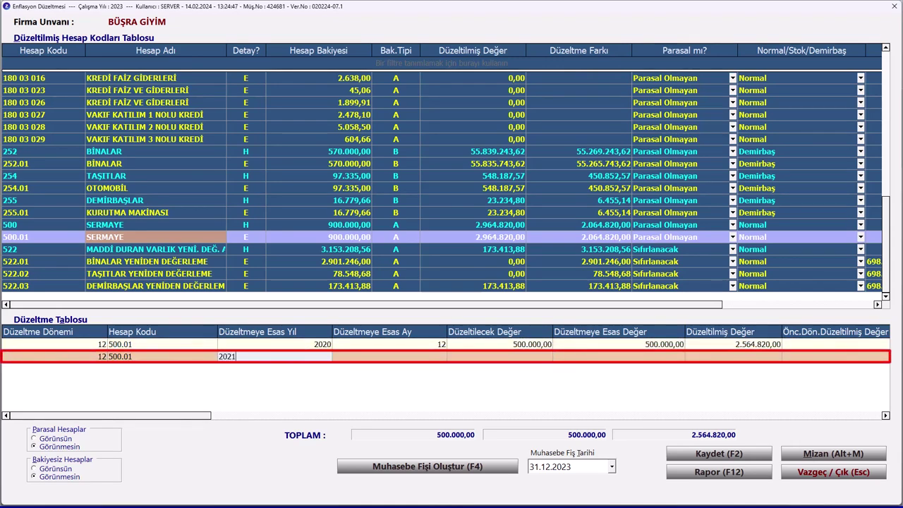
{"action": "key", "text": "Return"}
{"action": "type", "text": "300000"}
{"action": "key", "text": "Return"}
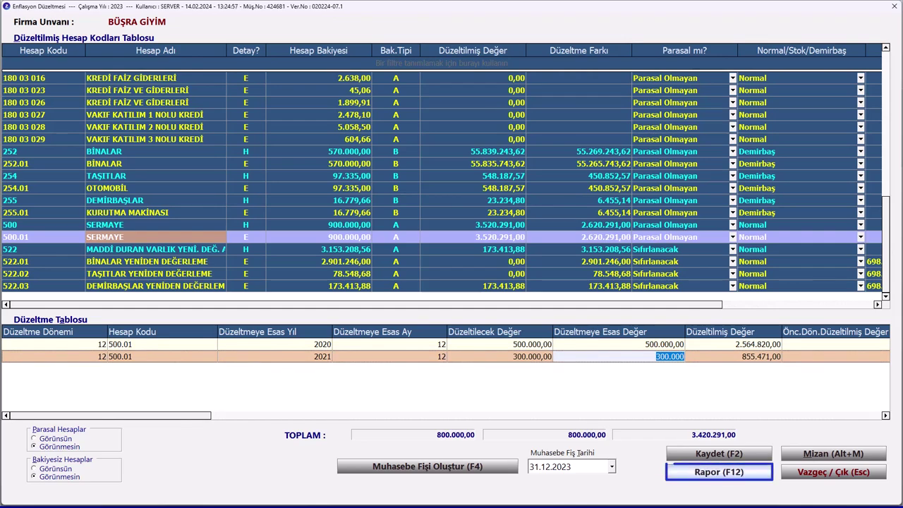
{"action": "key", "text": "Tab"}
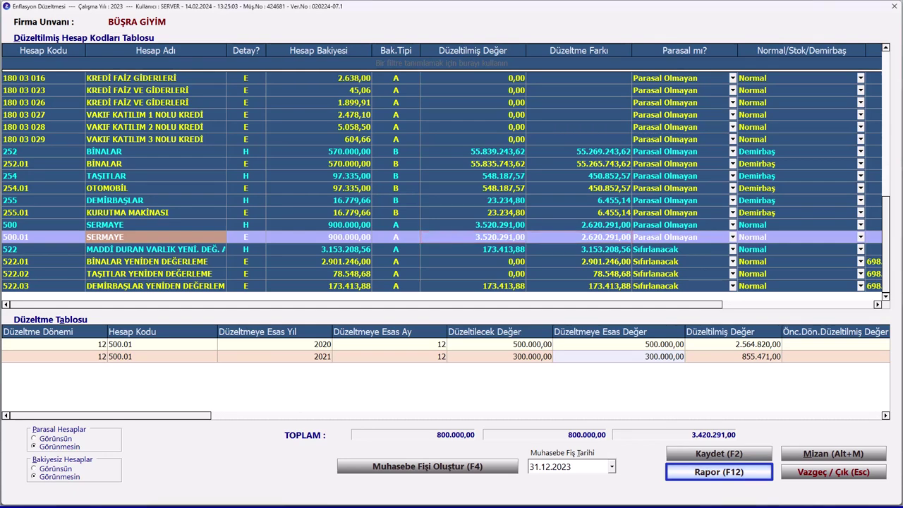
{"action": "left_click", "coordinate": [105, 237]}
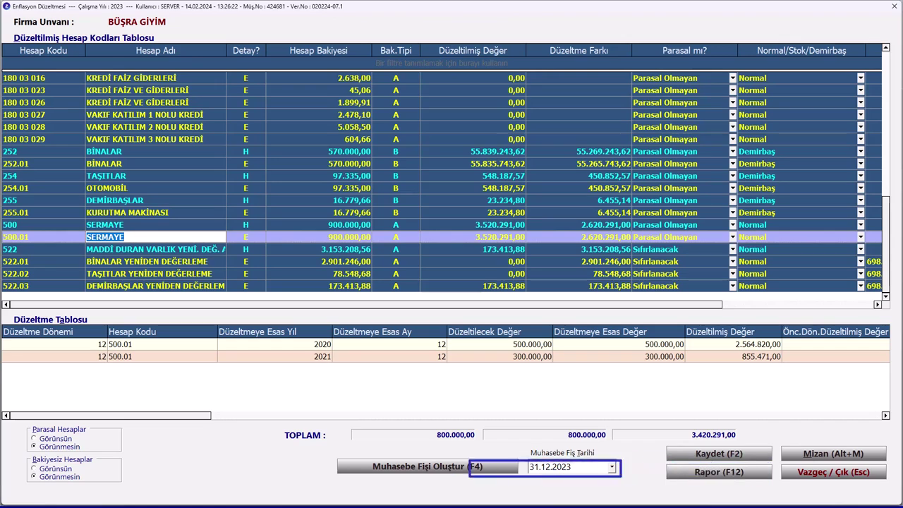
Create the inflation adjustment accounting vouchers dated 31.12.2023 and return to the general accounting screen
{"action": "left_click", "coordinate": [427, 466]}
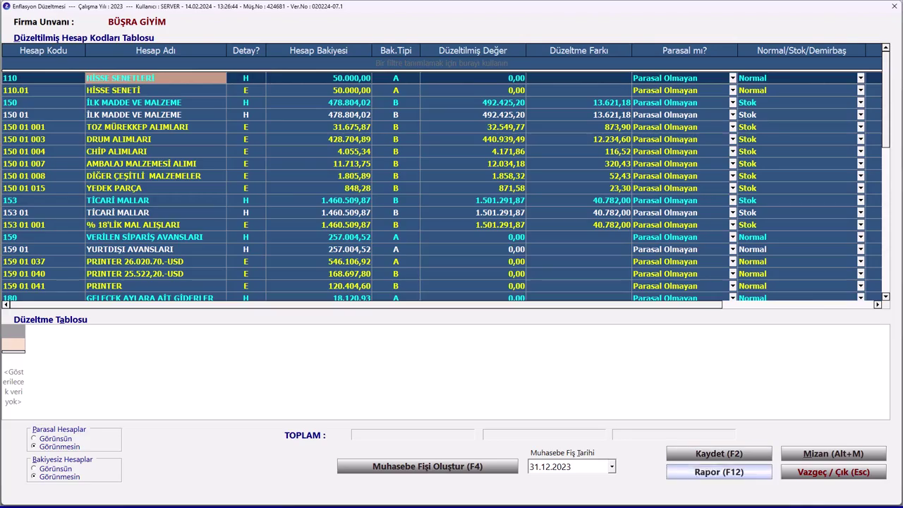
{"action": "key", "text": "Escape"}
{"action": "key", "text": "Escape"}
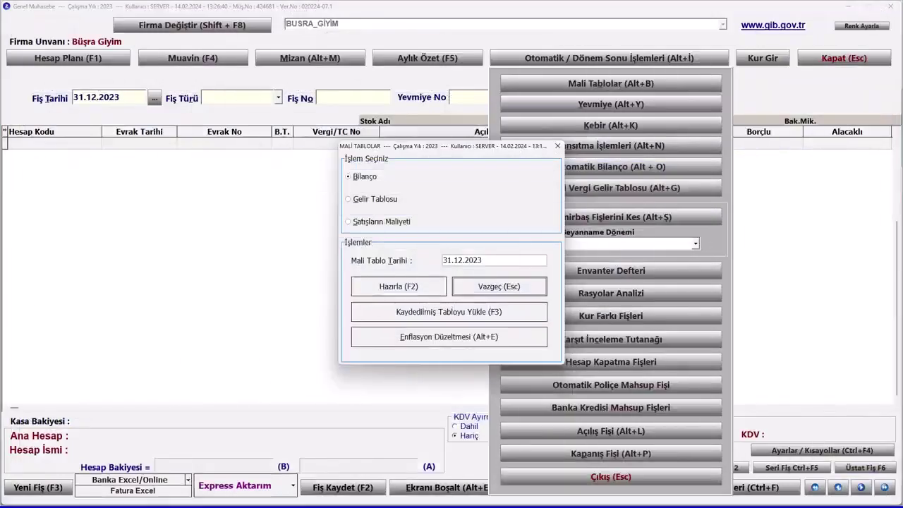
{"action": "key", "text": "Escape"}
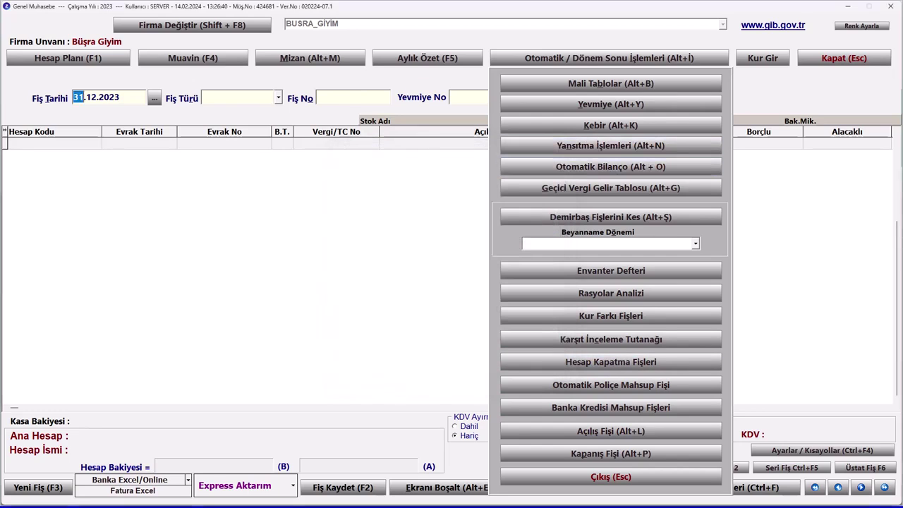
Open the voucher list and examine the entries of the 31.12.2023 vouchers 000001395 and 000001396
{"action": "key", "text": "ctrl+F5"}
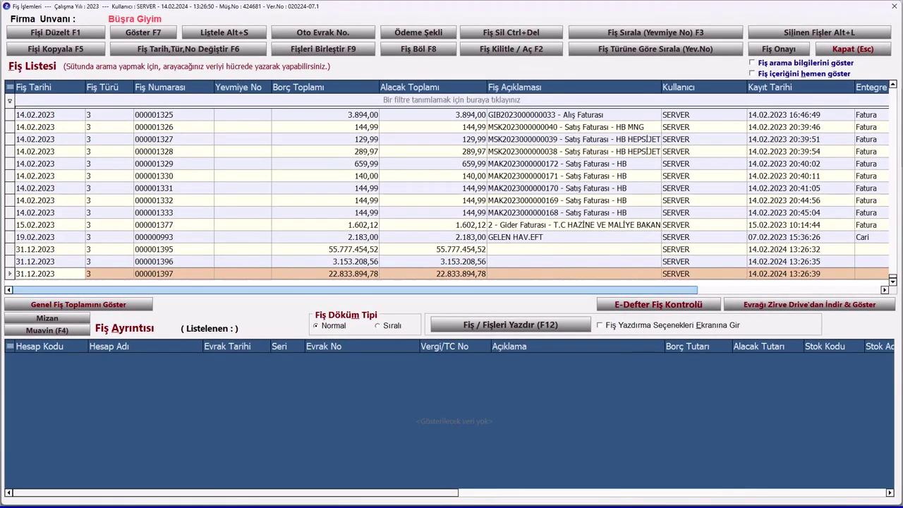
{"action": "left_click", "coordinate": [56, 249]}
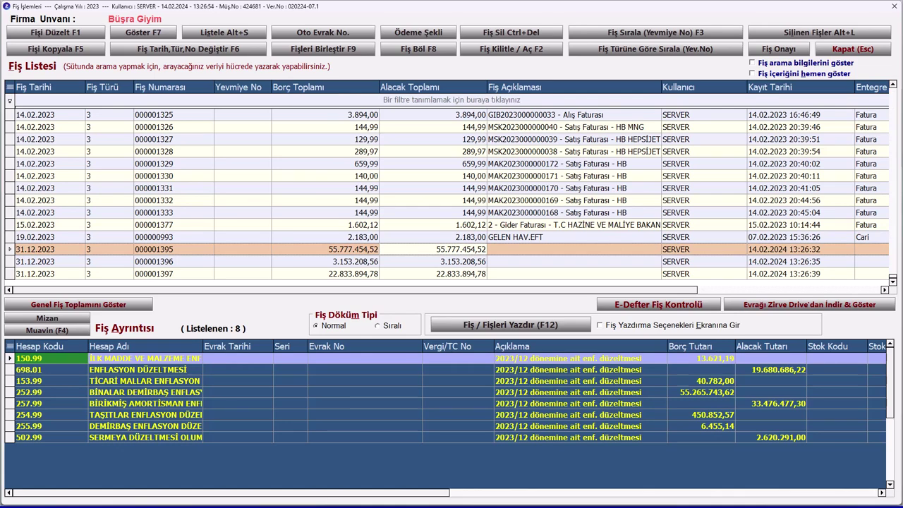
{"action": "left_click", "coordinate": [56, 261]}
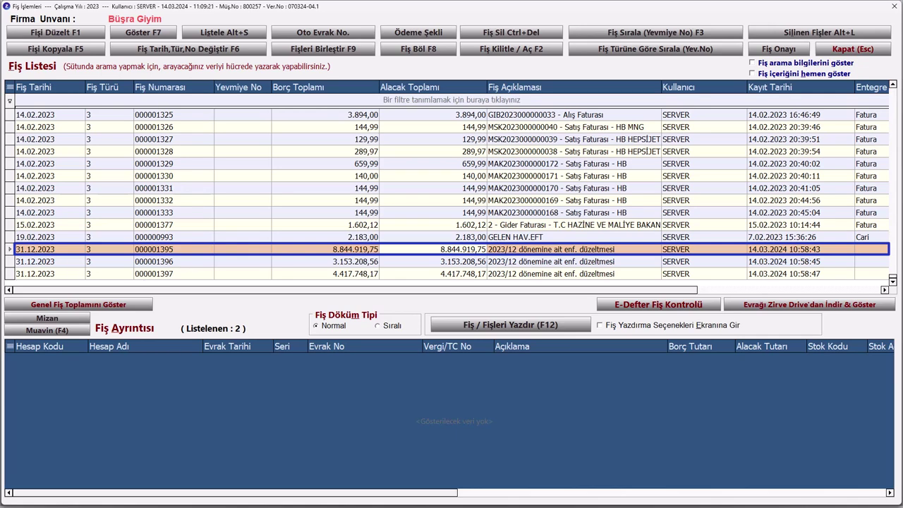
Mark voucher 000001395 as an inflation adjustment voucher and confirm
{"action": "right_click", "coordinate": [407, 250]}
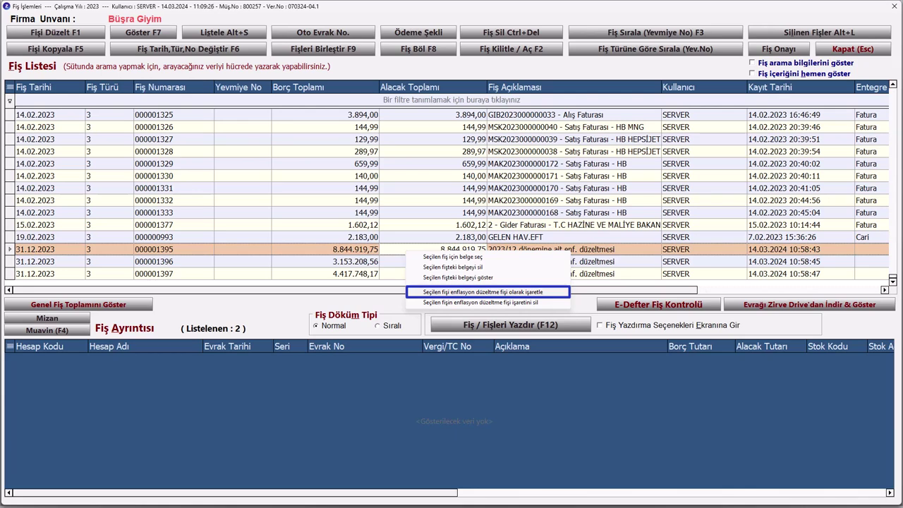
{"action": "key", "text": "Return"}
{"action": "key", "text": "e"}
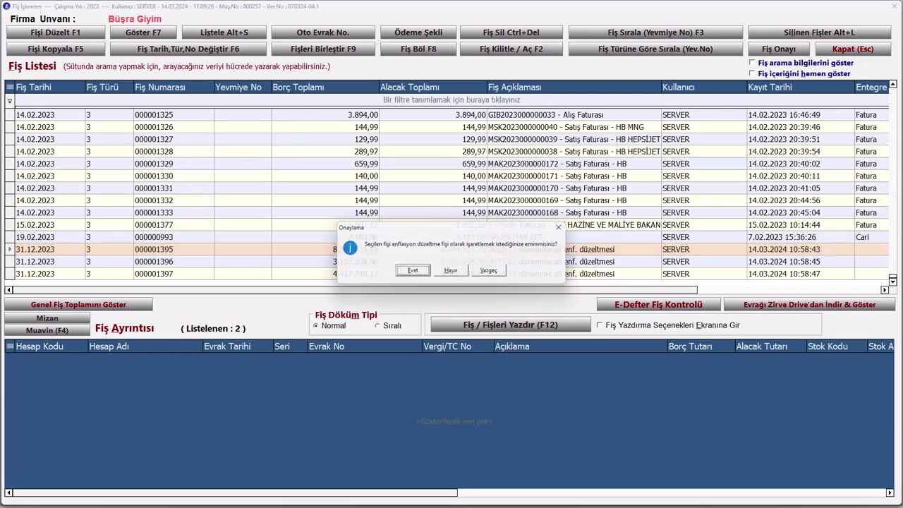
{"action": "key", "text": "Return"}
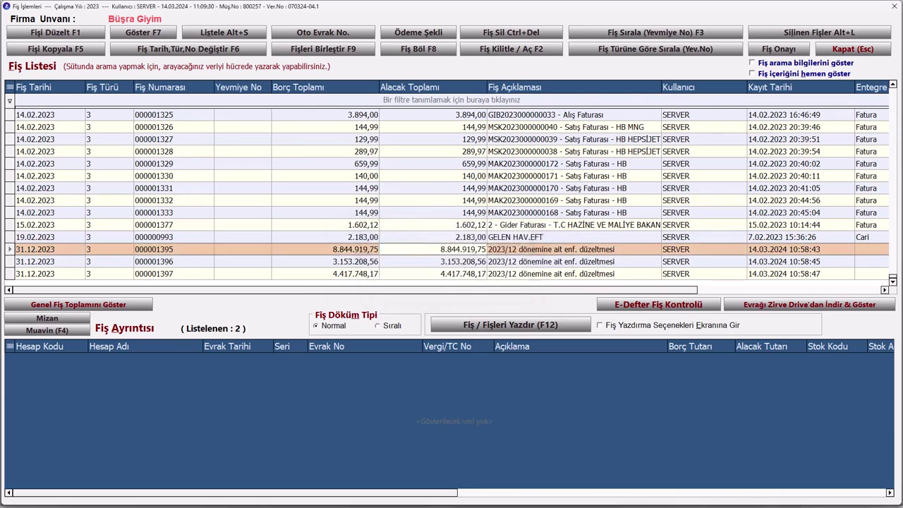
Remove the inflation adjustment mark from voucher 000001395 and confirm
{"action": "key", "text": "Menu"}
{"action": "key", "text": "Down"}
{"action": "key", "text": "Down"}
{"action": "key", "text": "Down"}
{"action": "key", "text": "Down"}
{"action": "key", "text": "Down"}
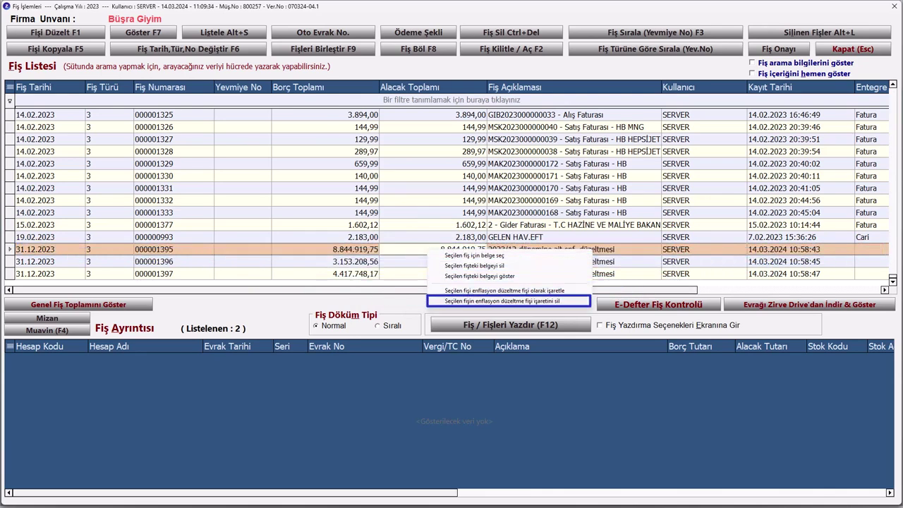
{"action": "key", "text": "Return"}
{"action": "key", "text": "e"}
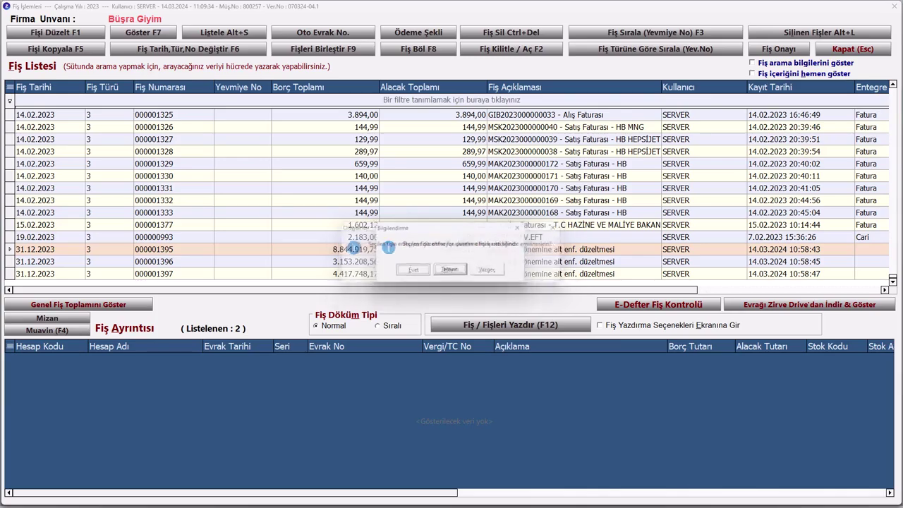
{"action": "key", "text": "Return"}
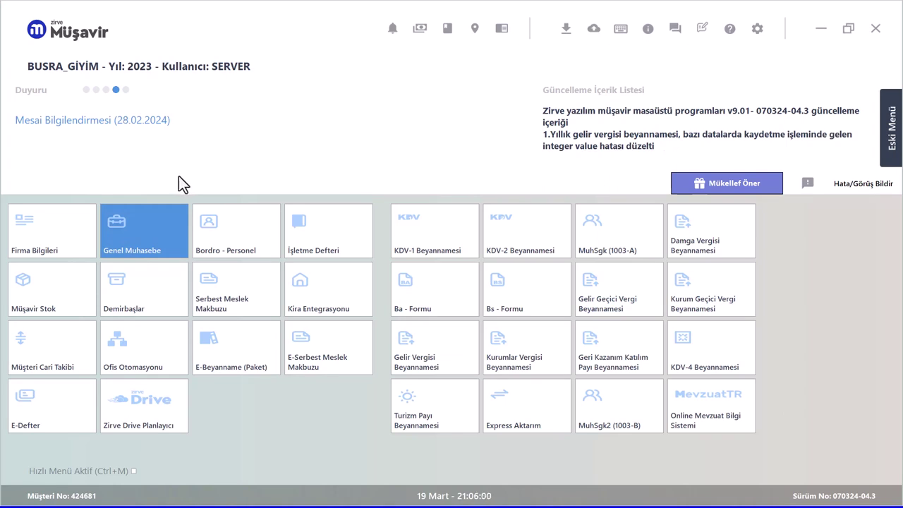
Prepare the balance sheet (Bilanço) dated 31.12.2023 from the financial statements in general accounting
{"action": "left_click", "coordinate": [152, 223]}
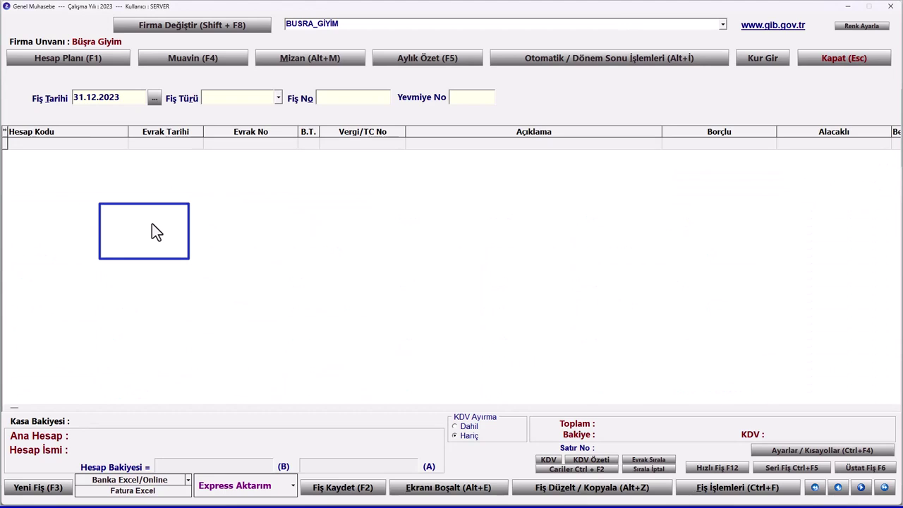
{"action": "left_click", "coordinate": [519, 64]}
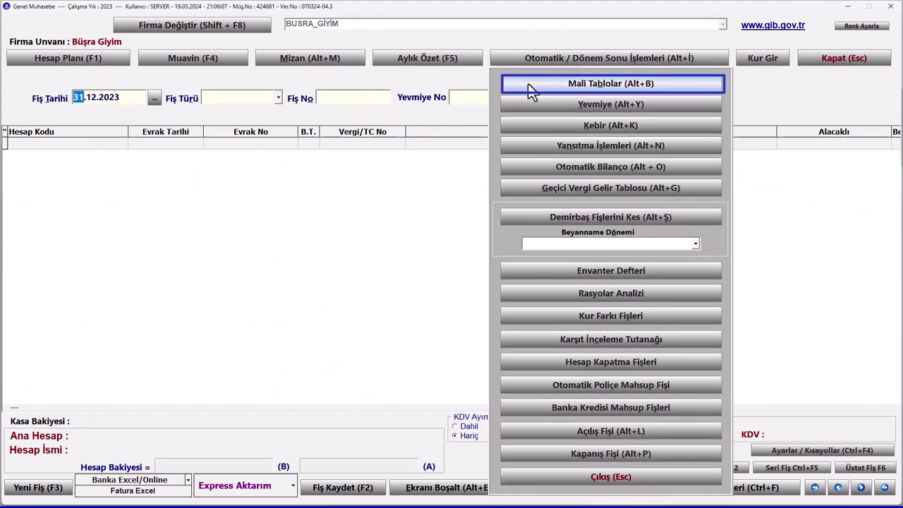
{"action": "left_click", "coordinate": [531, 91]}
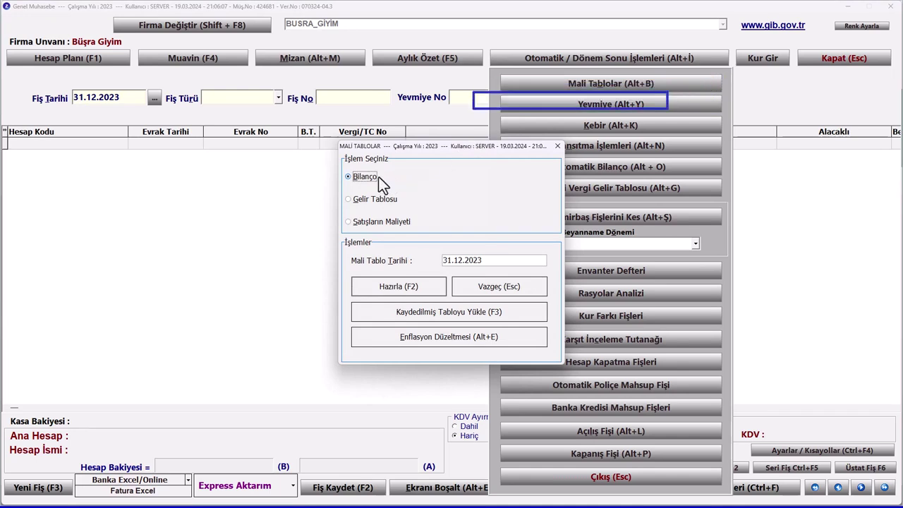
{"action": "left_click", "coordinate": [470, 265]}
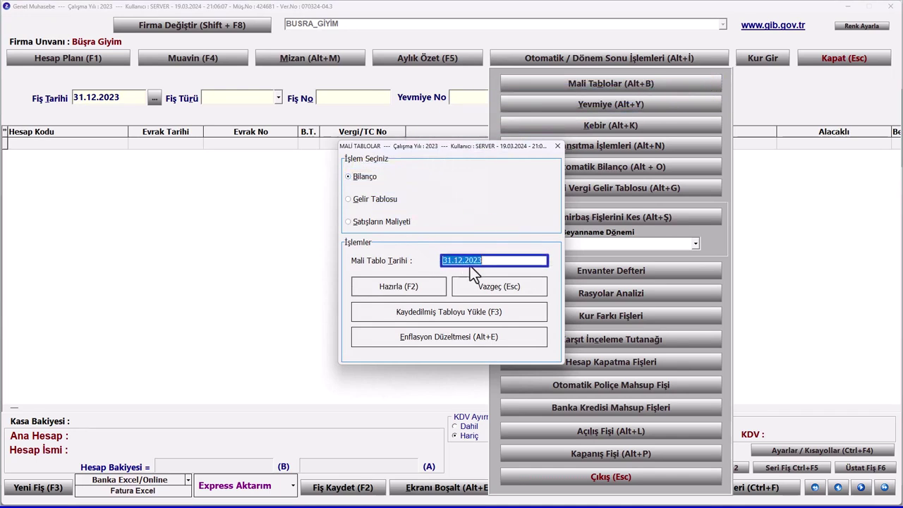
{"action": "left_click", "coordinate": [417, 288]}
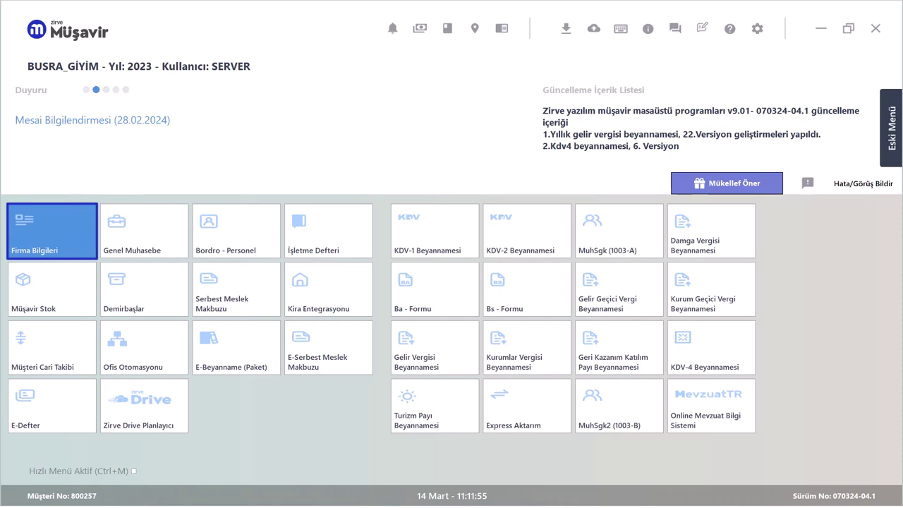
Open the company information and select the jeweller activity option for inflation accounting (Faaliyet Alanı Kuyumcu) in BUSRA_GİYİM's activity details
{"action": "key", "text": "Return"}
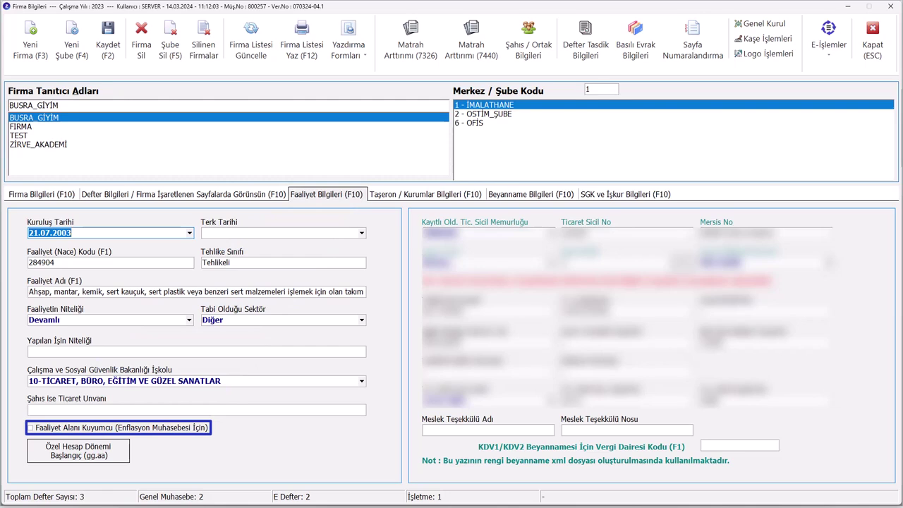
{"action": "left_click", "coordinate": [31, 427]}
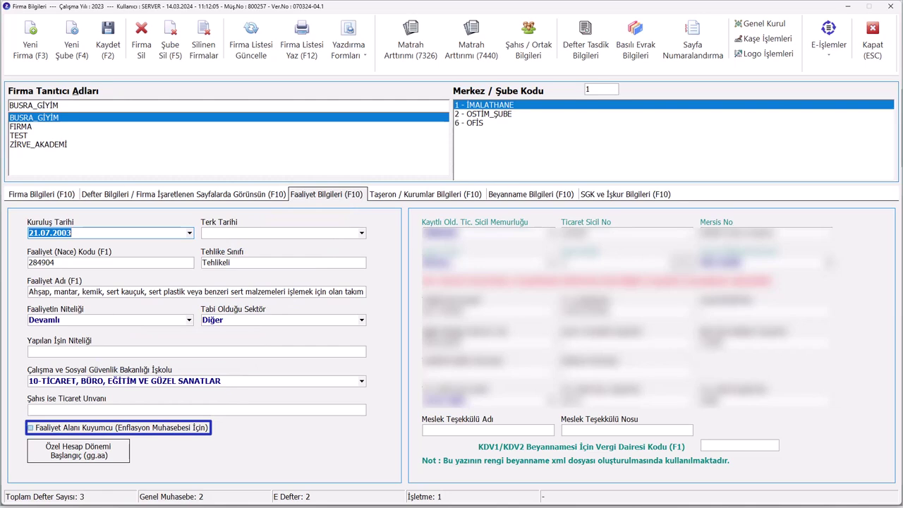